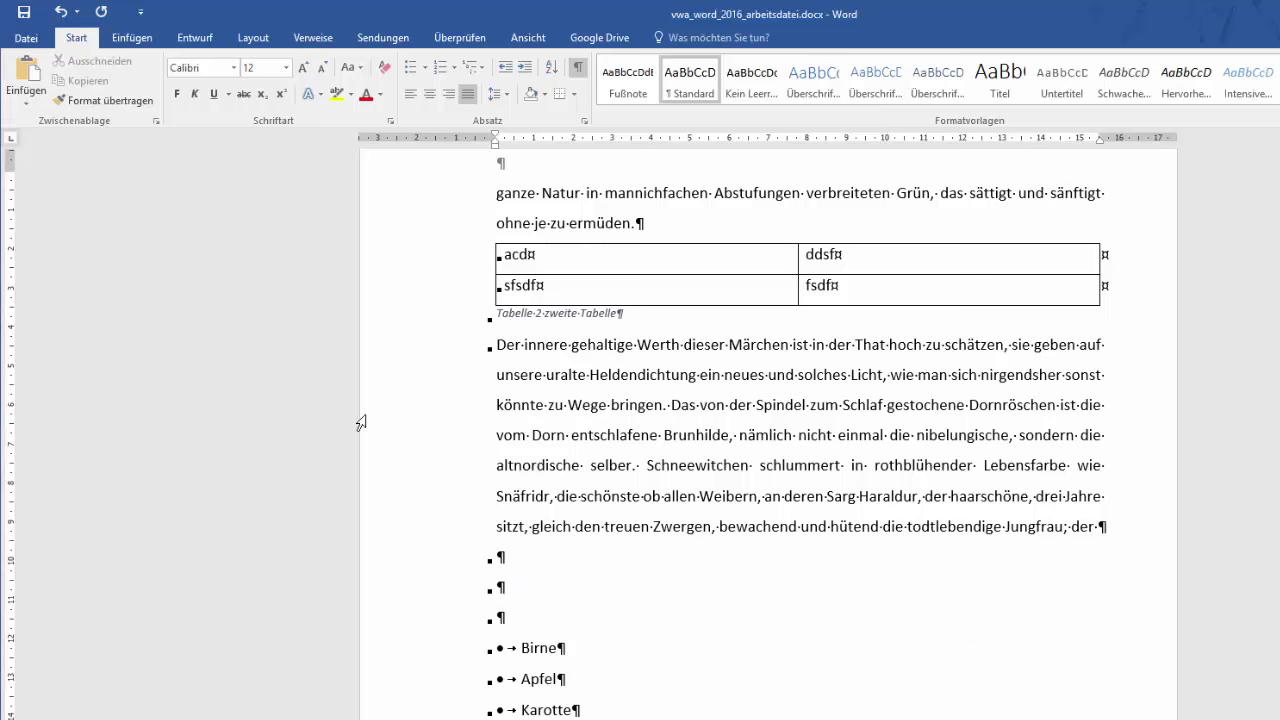
Switch the ribbon to the Einfügen tab to show the insert commands
{"action": "left_click", "coordinate": [137, 45]}
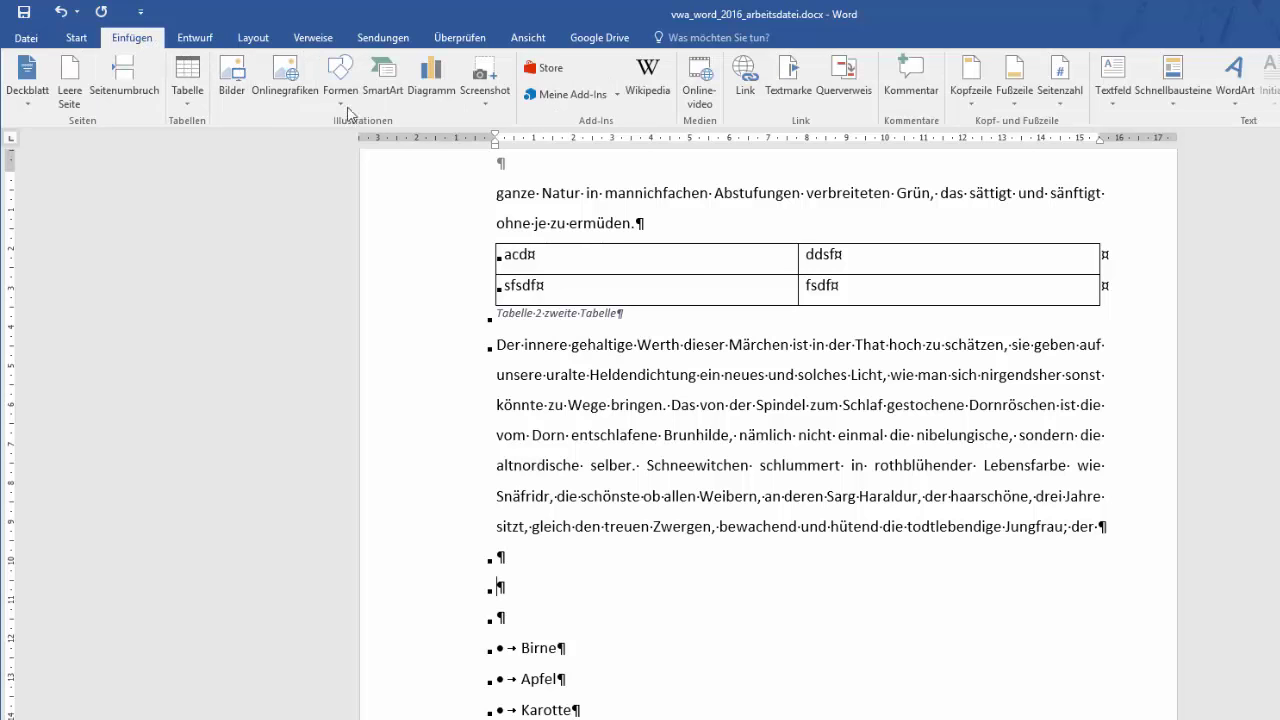
Insert a Gruppierte Säulen (clustered column) chart from the Säule chart types
{"action": "left_click", "coordinate": [438, 80]}
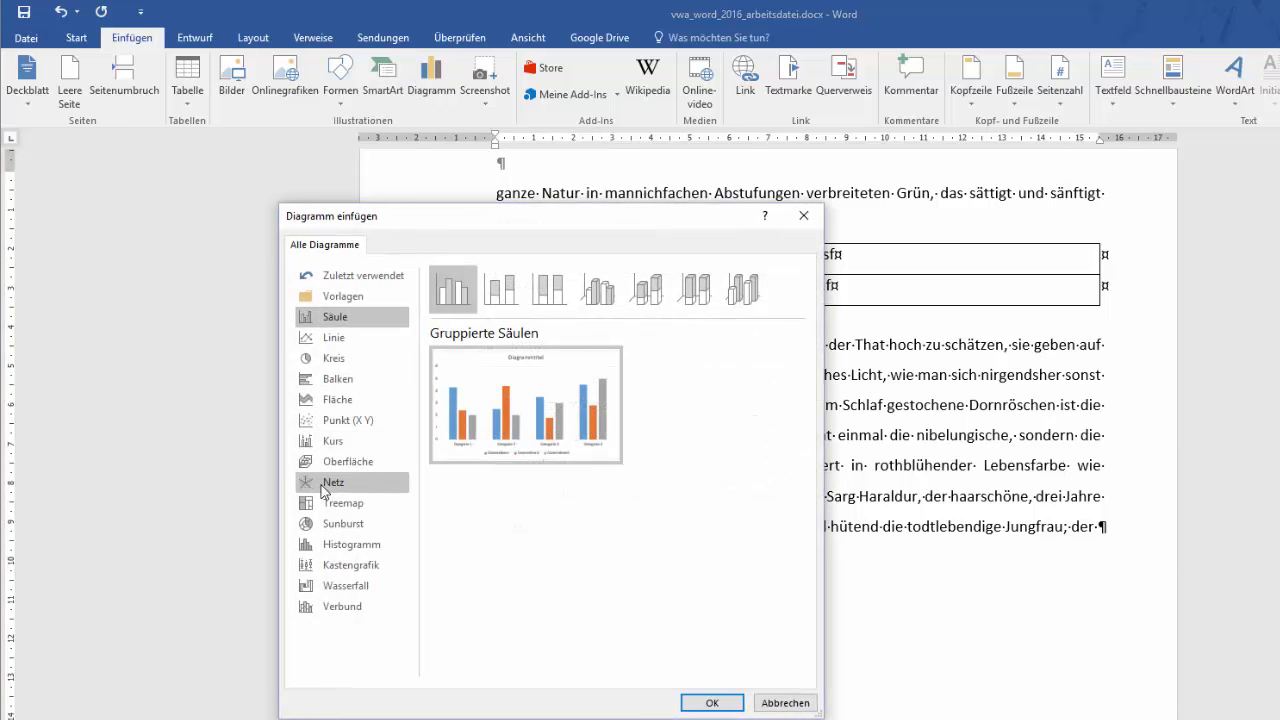
{"action": "left_click", "coordinate": [334, 337]}
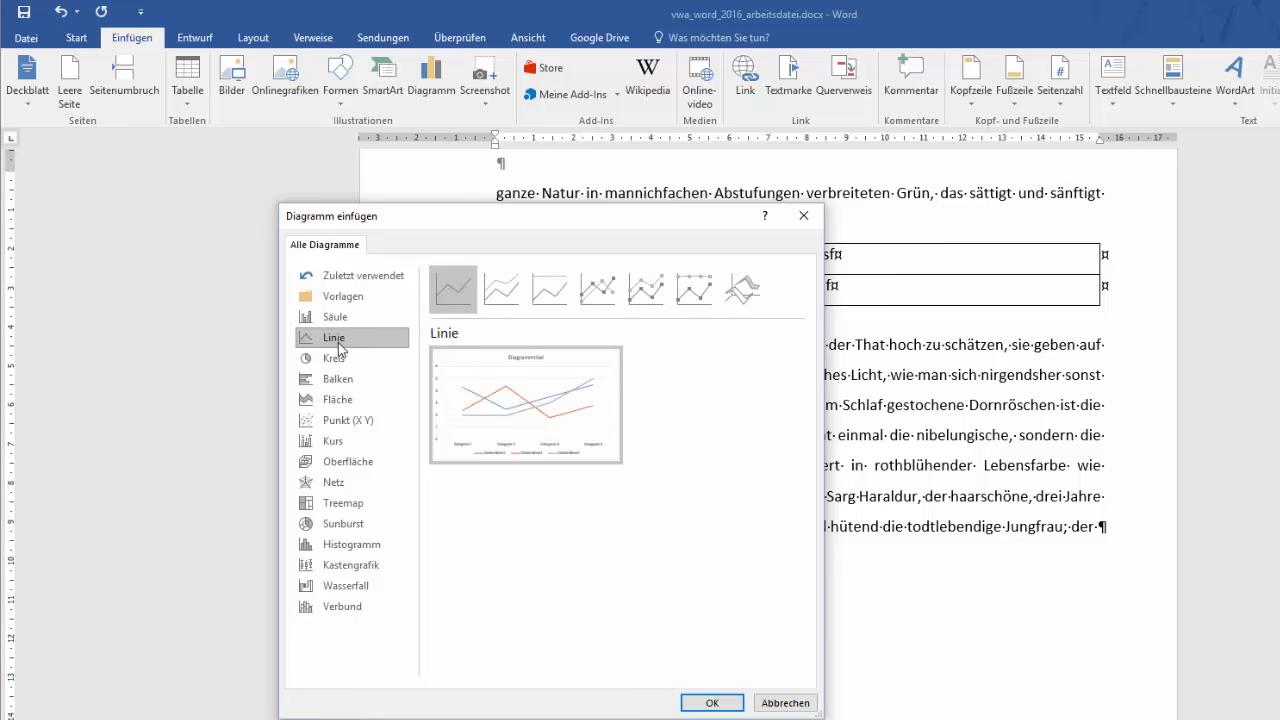
{"action": "left_click", "coordinate": [340, 382]}
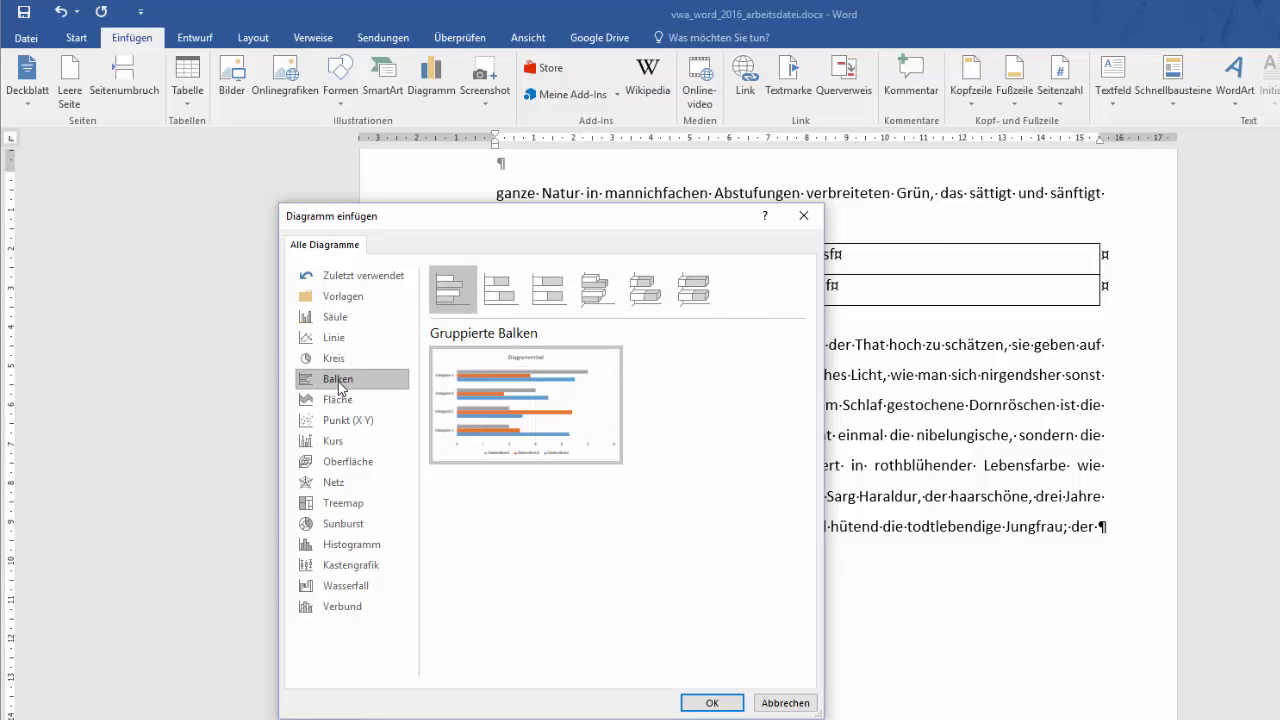
{"action": "left_click", "coordinate": [347, 320]}
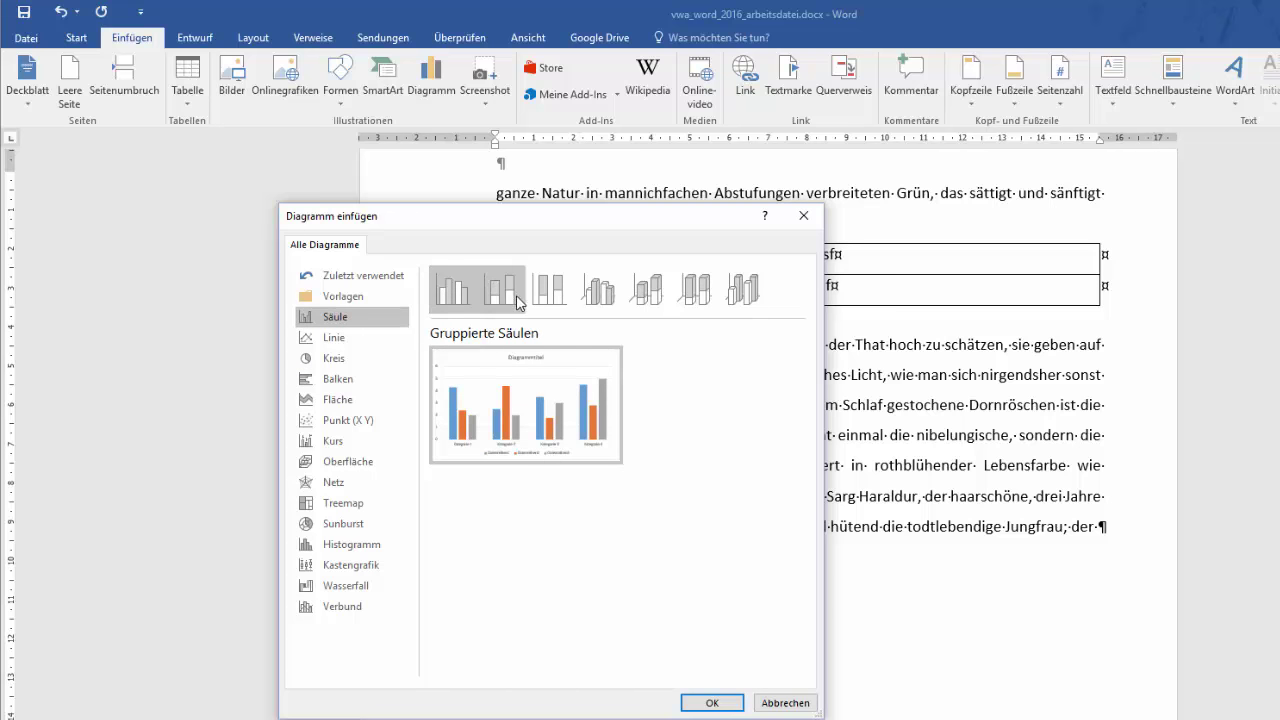
{"action": "left_click", "coordinate": [709, 702]}
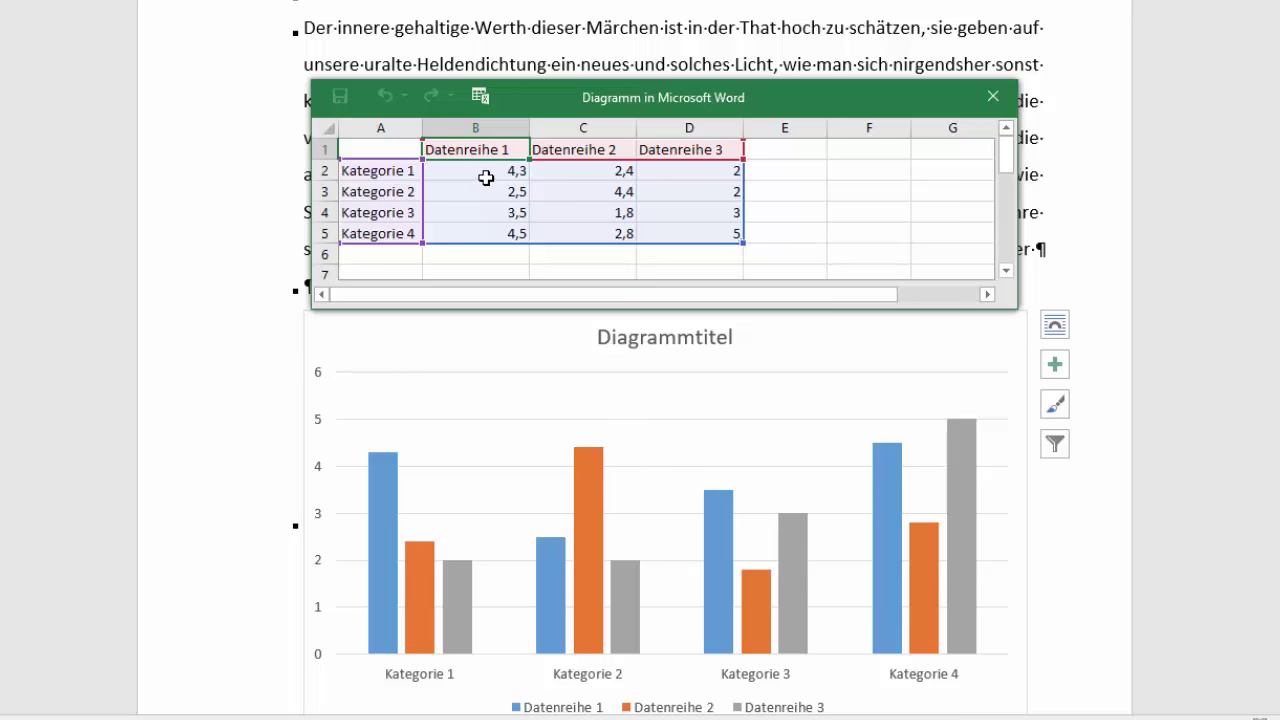
Enter 20 in cell B2 and 15 in cell B3 of the chart data
{"action": "left_click", "coordinate": [486, 178]}
{"action": "key", "text": "ctrl+Down"}
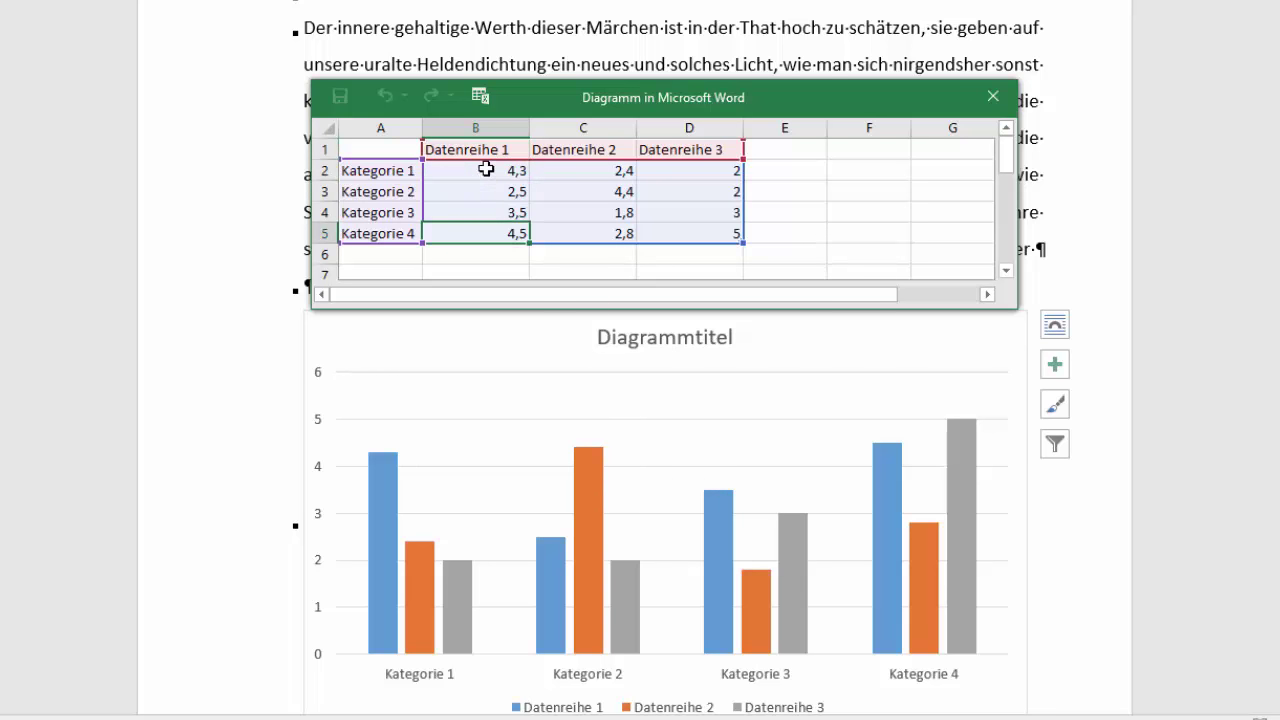
{"action": "left_click", "coordinate": [486, 170]}
{"action": "double_click", "coordinate": [487, 170]}
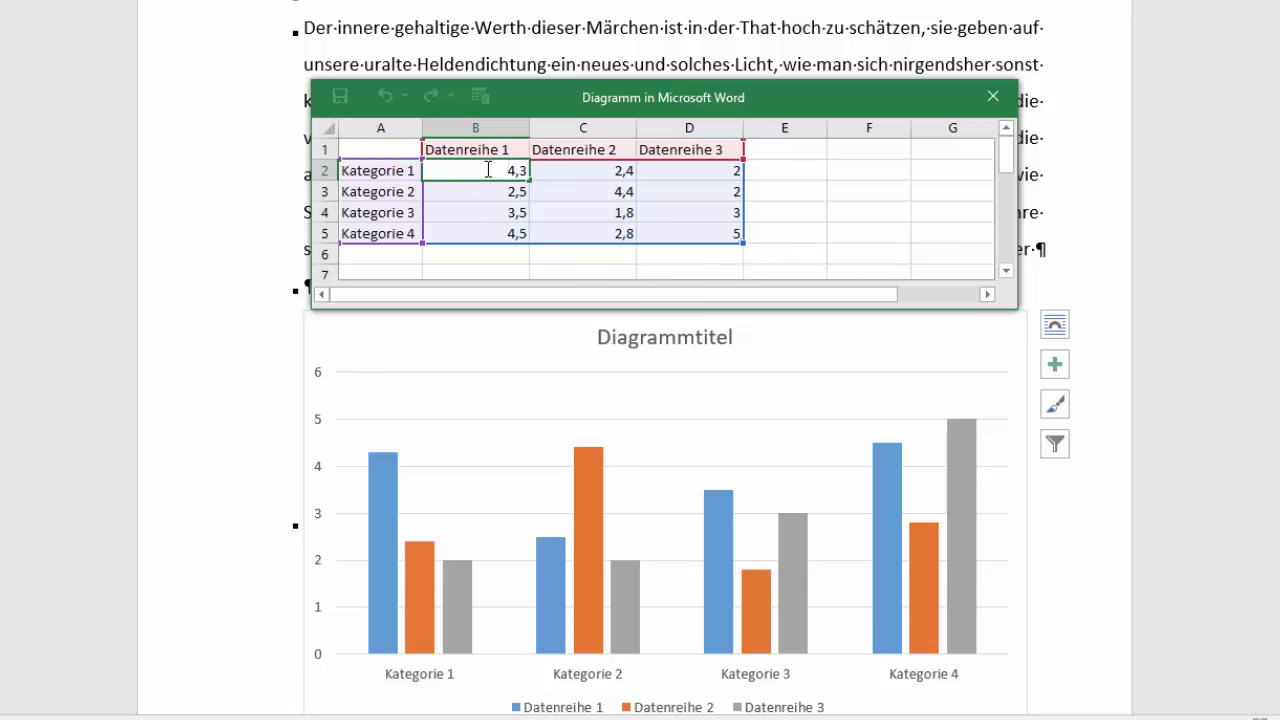
{"action": "key", "text": "BackSpace"}
{"action": "key", "text": "BackSpace"}
{"action": "type", "text": "20"}
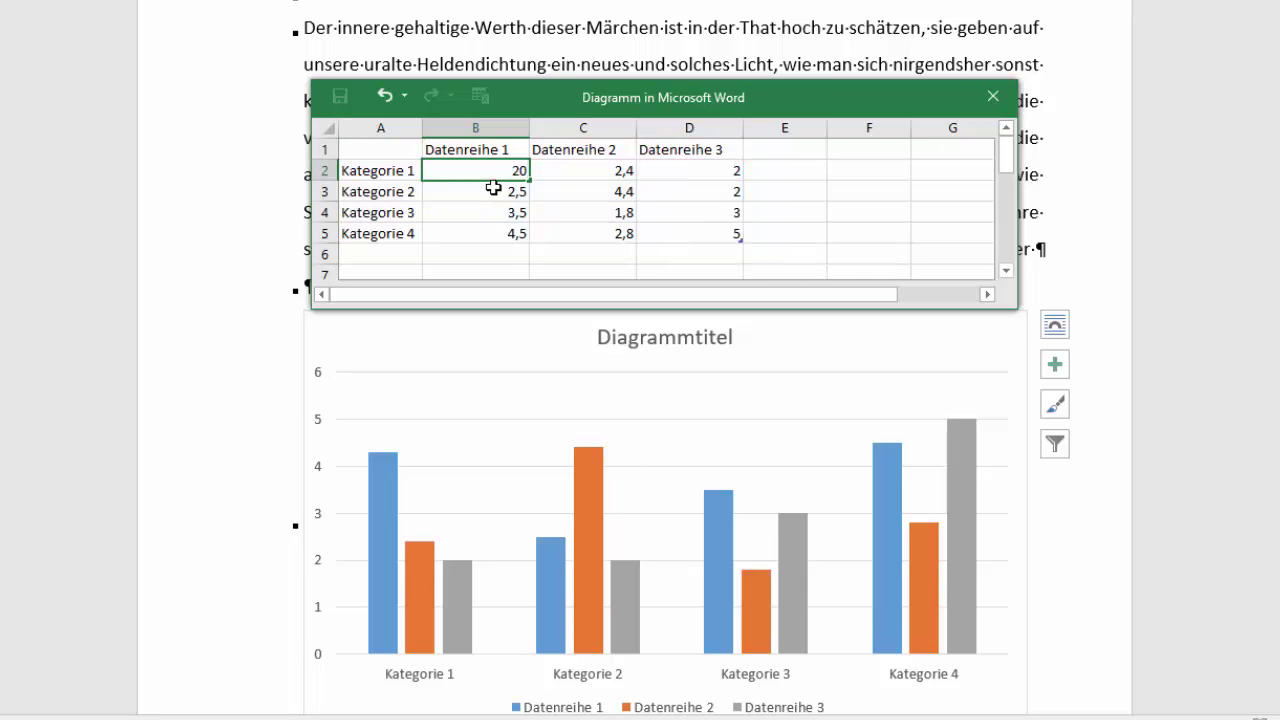
{"action": "left_click", "coordinate": [490, 190]}
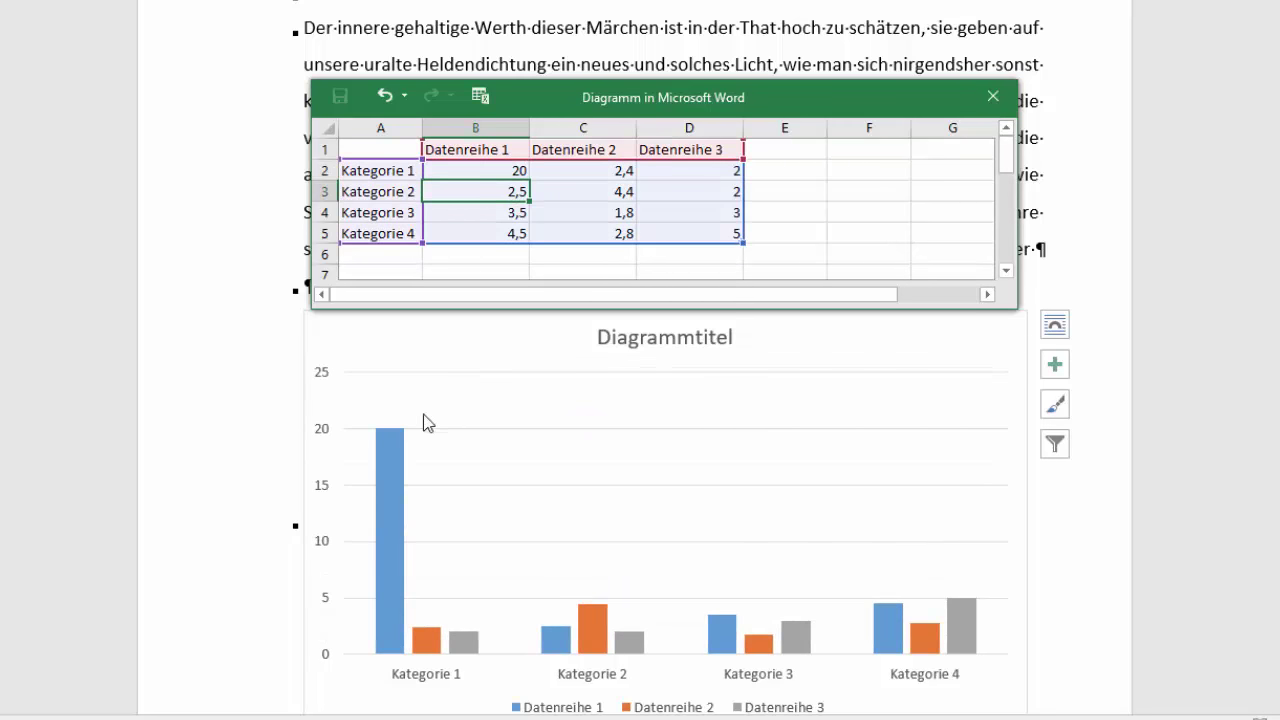
{"action": "double_click", "coordinate": [516, 191]}
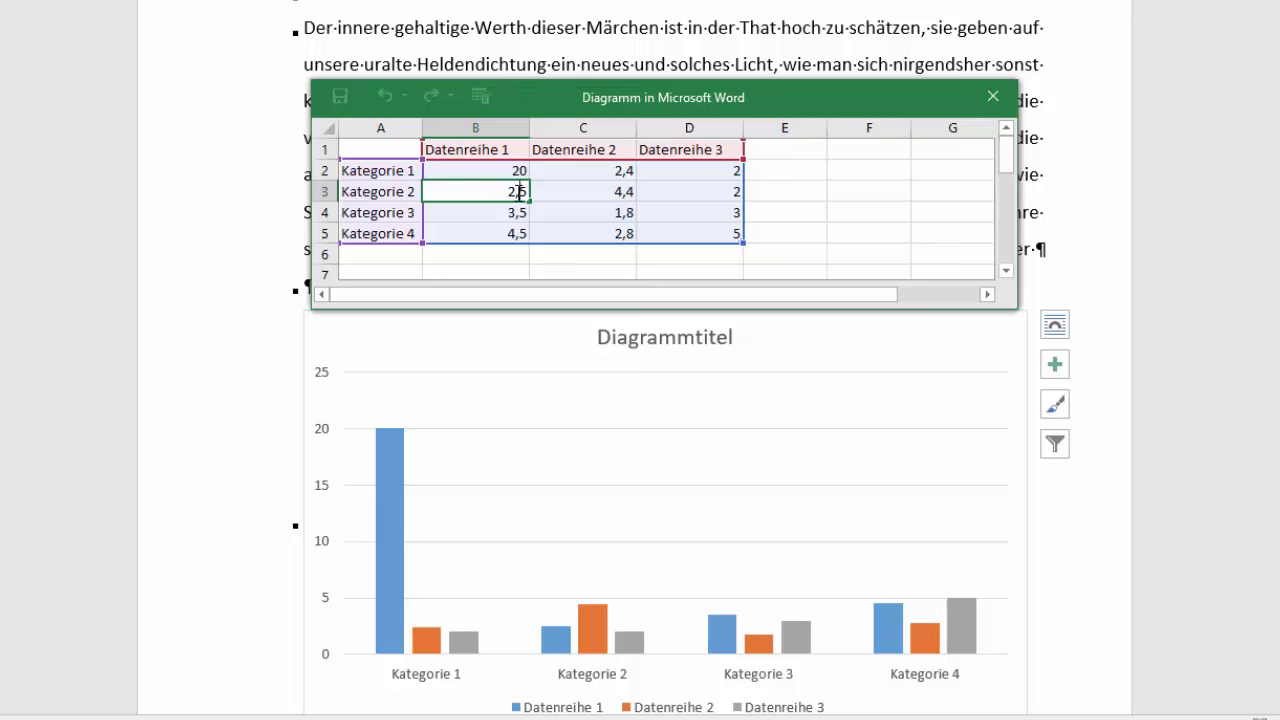
{"action": "key", "text": "BackSpace"}
{"action": "key", "text": "BackSpace"}
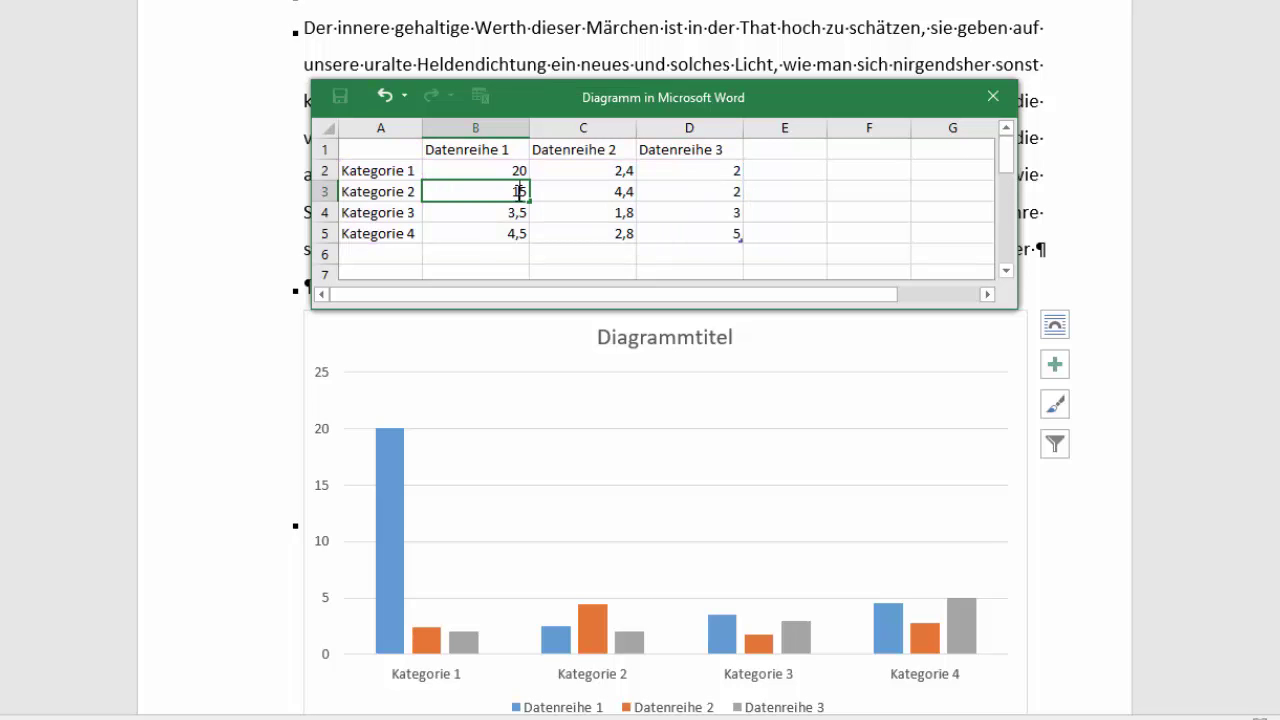
{"action": "key", "text": "Return"}
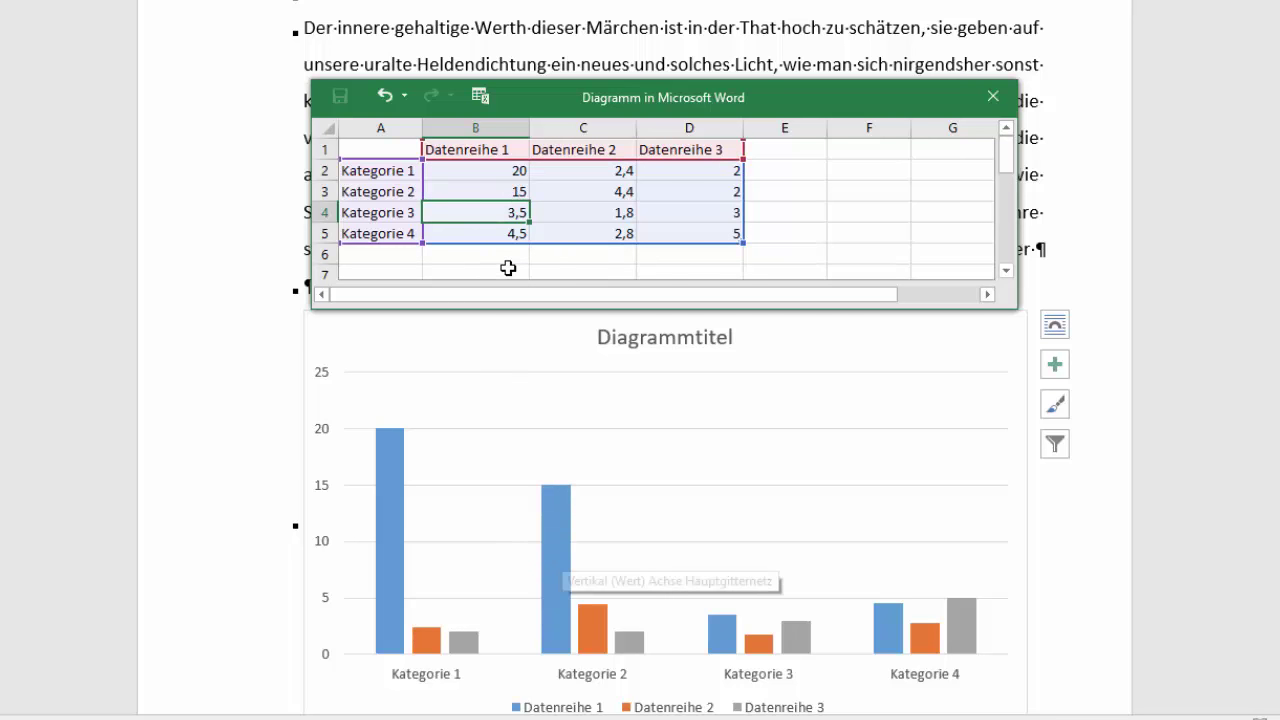
Change cell C2 to 23 for Kategorie 1 of Datenreihe 2
{"action": "left_click", "coordinate": [609, 175]}
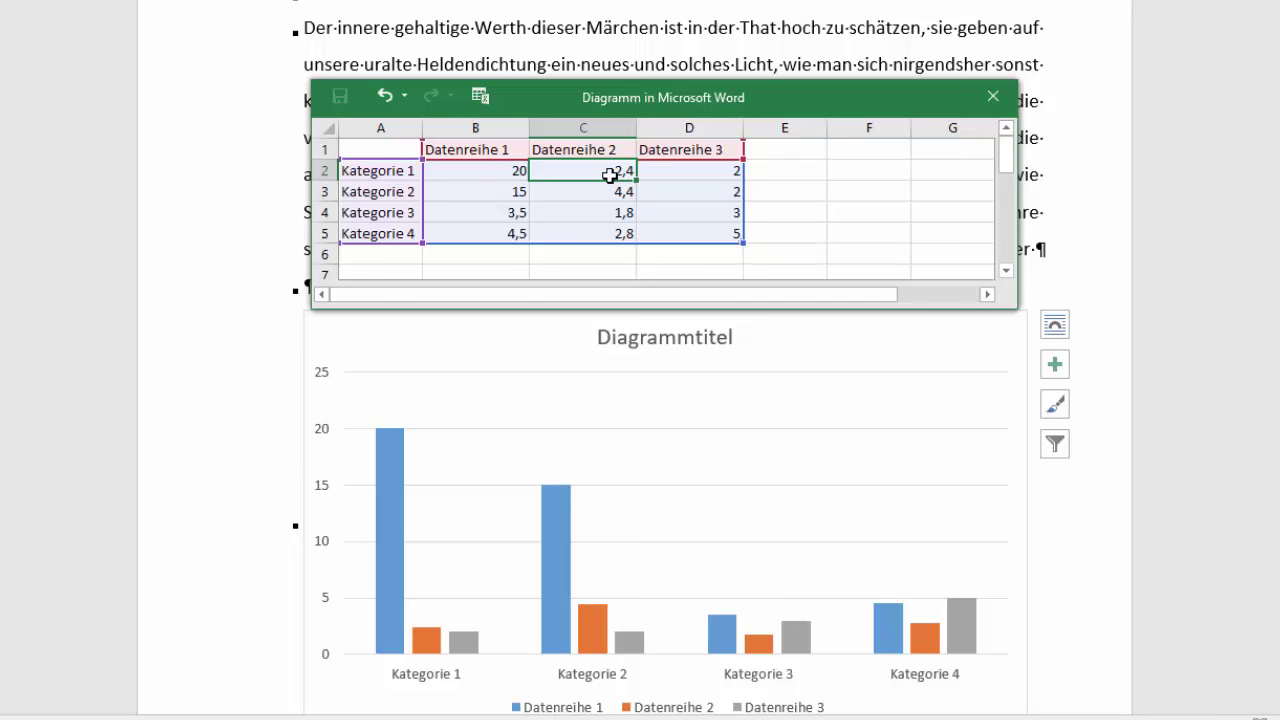
{"action": "double_click", "coordinate": [610, 175]}
{"action": "key", "text": "Escape"}
{"action": "key", "text": "Delete"}
{"action": "type", "text": "23"}
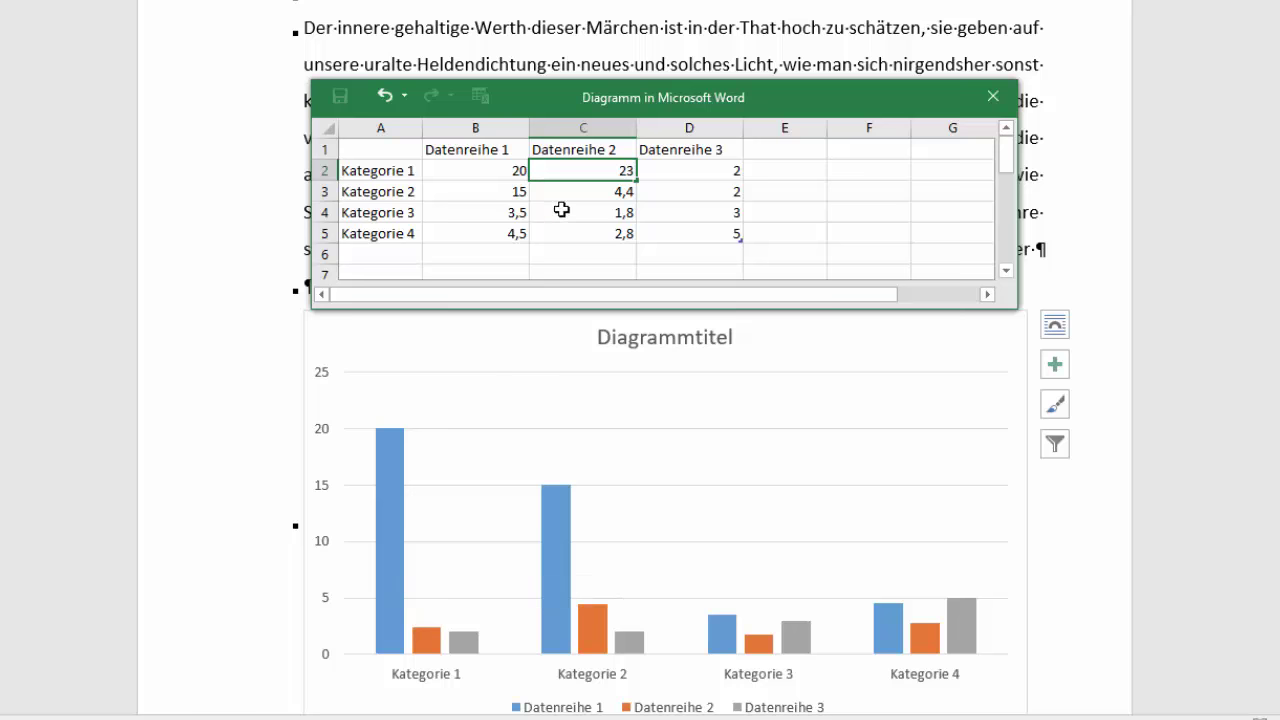
{"action": "left_click", "coordinate": [597, 200]}
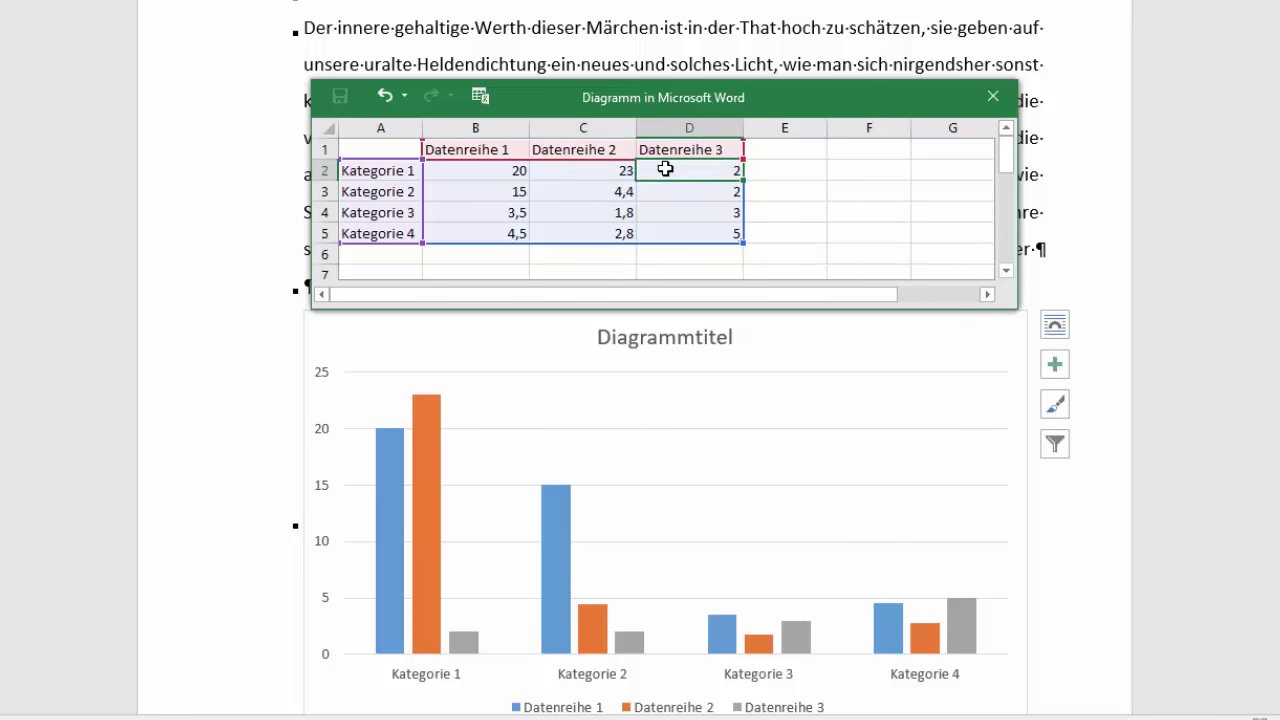
{"action": "left_click", "coordinate": [683, 124]}
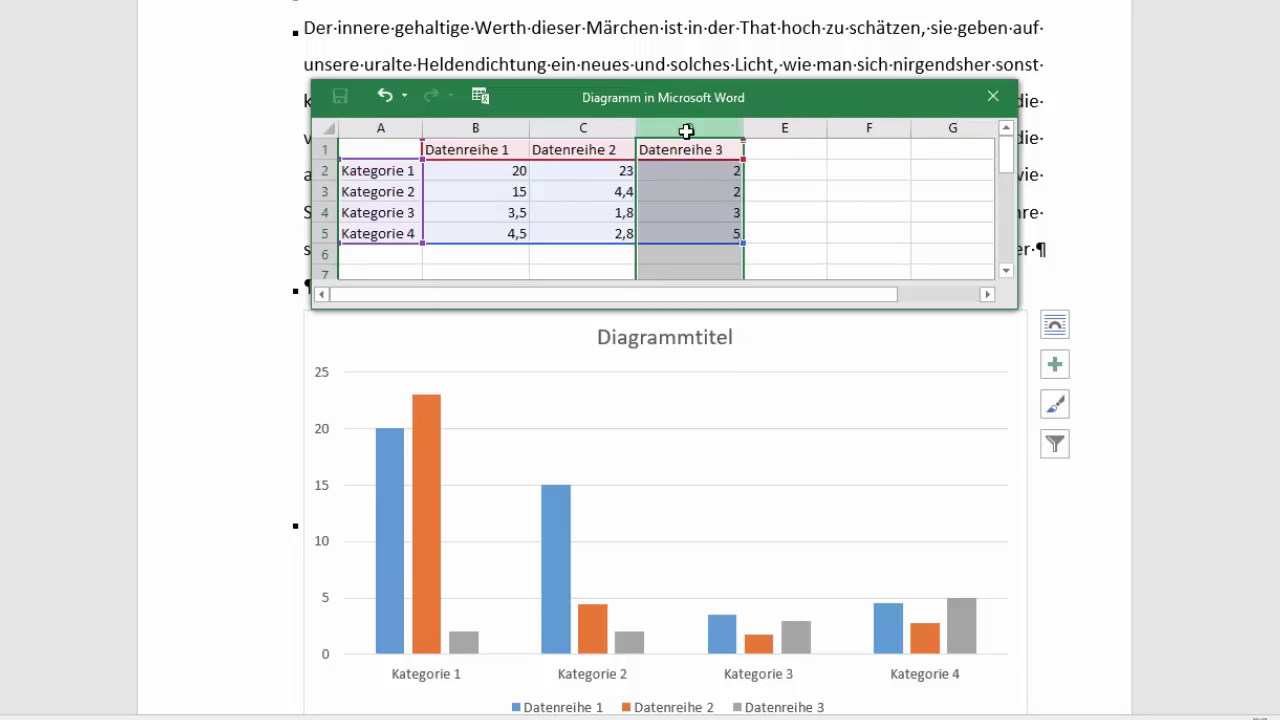
Delete column D to remove Datenreihe 3 from the chart data
{"action": "right_click", "coordinate": [688, 132]}
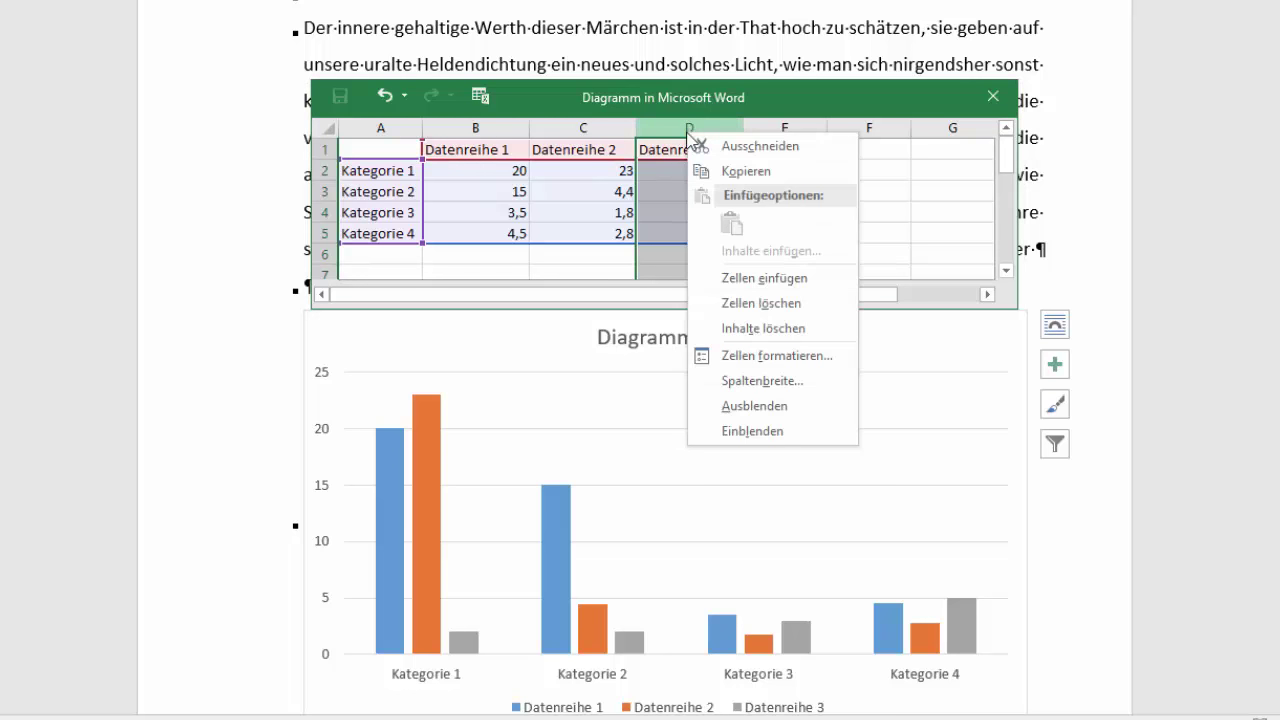
{"action": "left_click", "coordinate": [793, 310]}
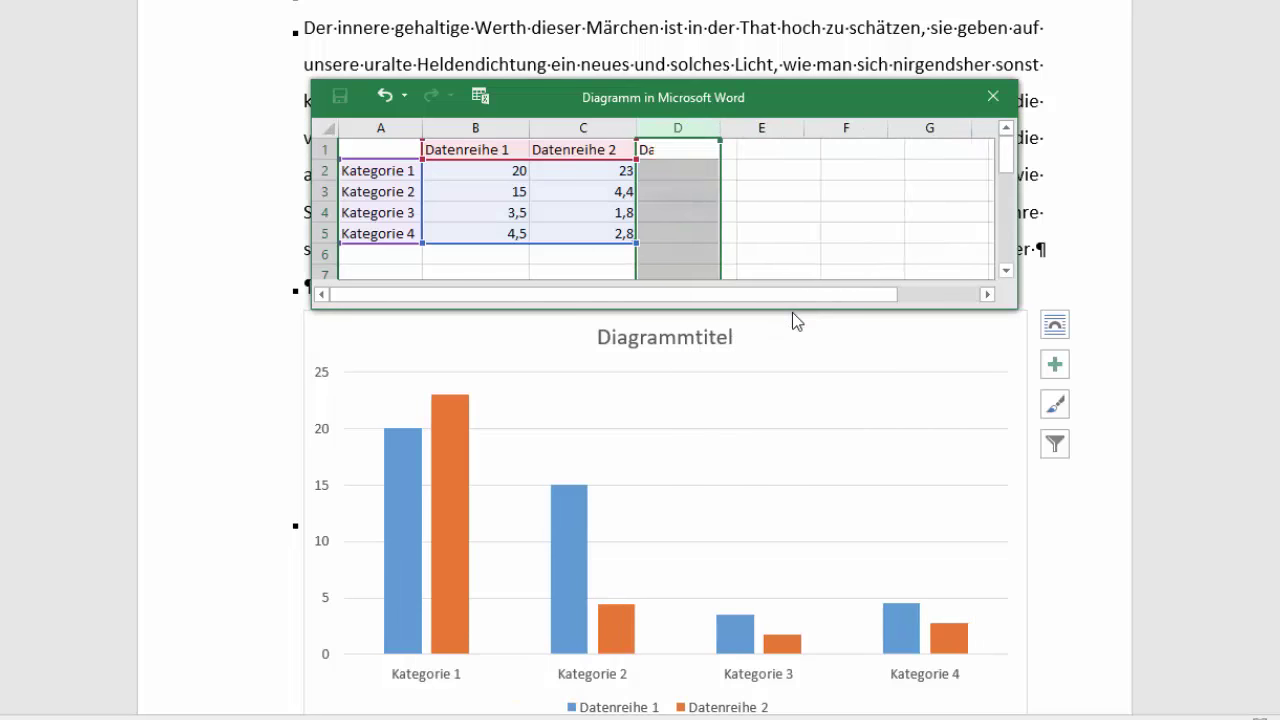
{"action": "left_click", "coordinate": [734, 187]}
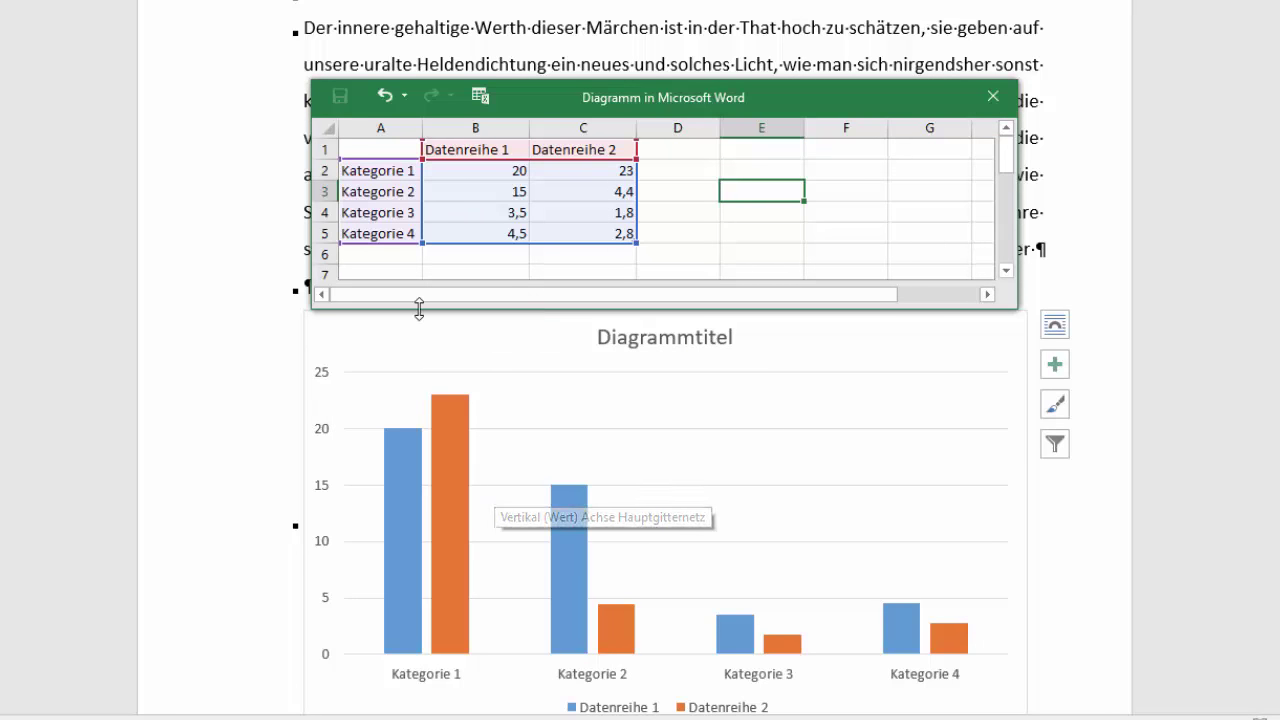
Delete row 5 to remove Kategorie 4 from the chart data
{"action": "left_click", "coordinate": [318, 233]}
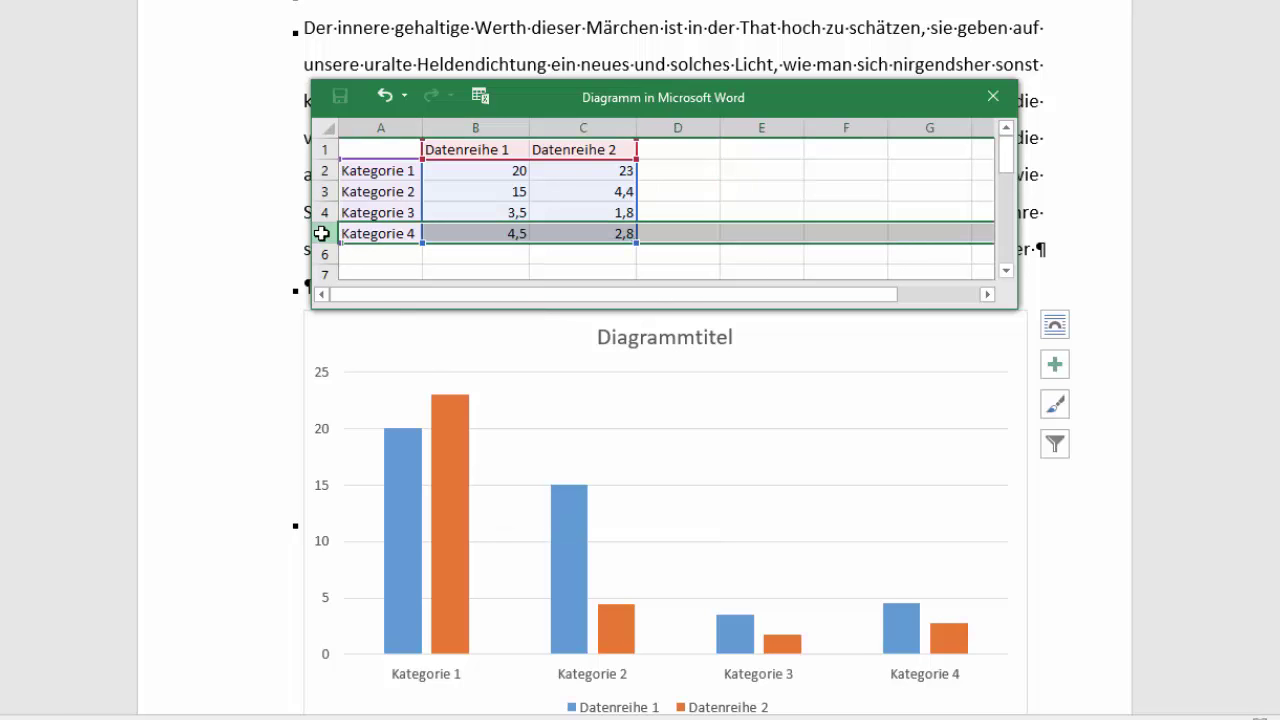
{"action": "right_click", "coordinate": [321, 233]}
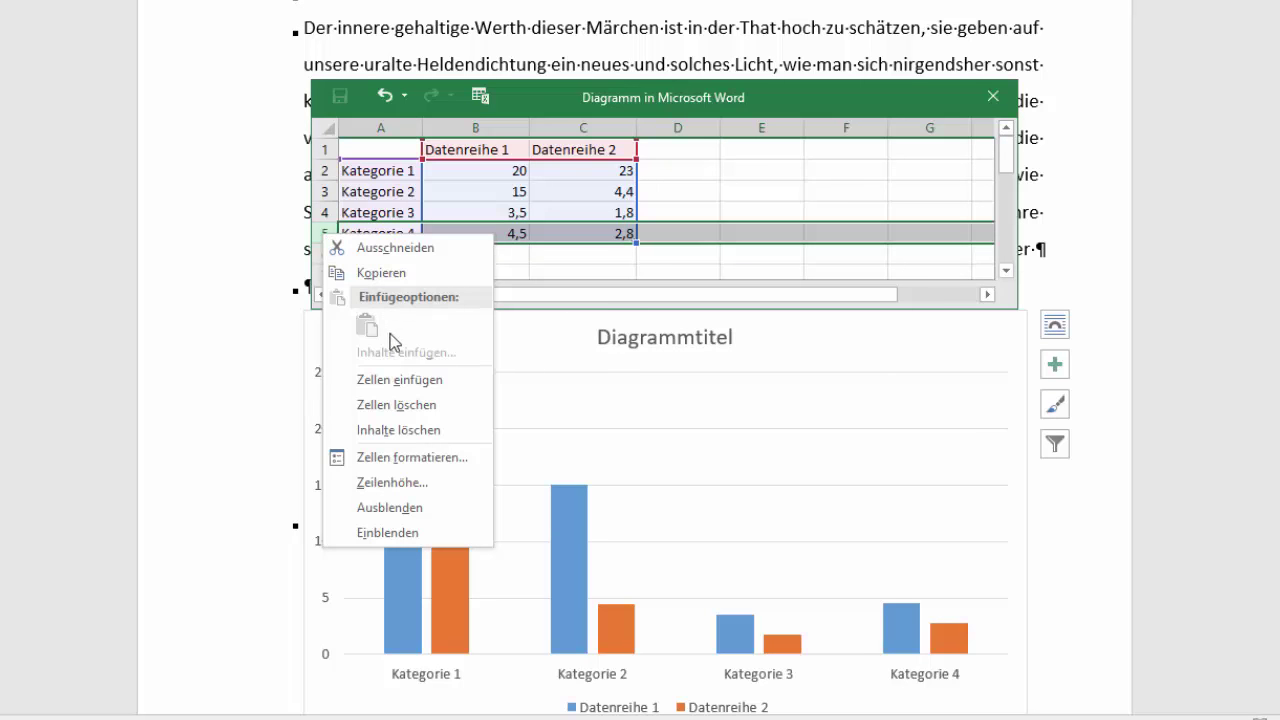
{"action": "left_click", "coordinate": [394, 402]}
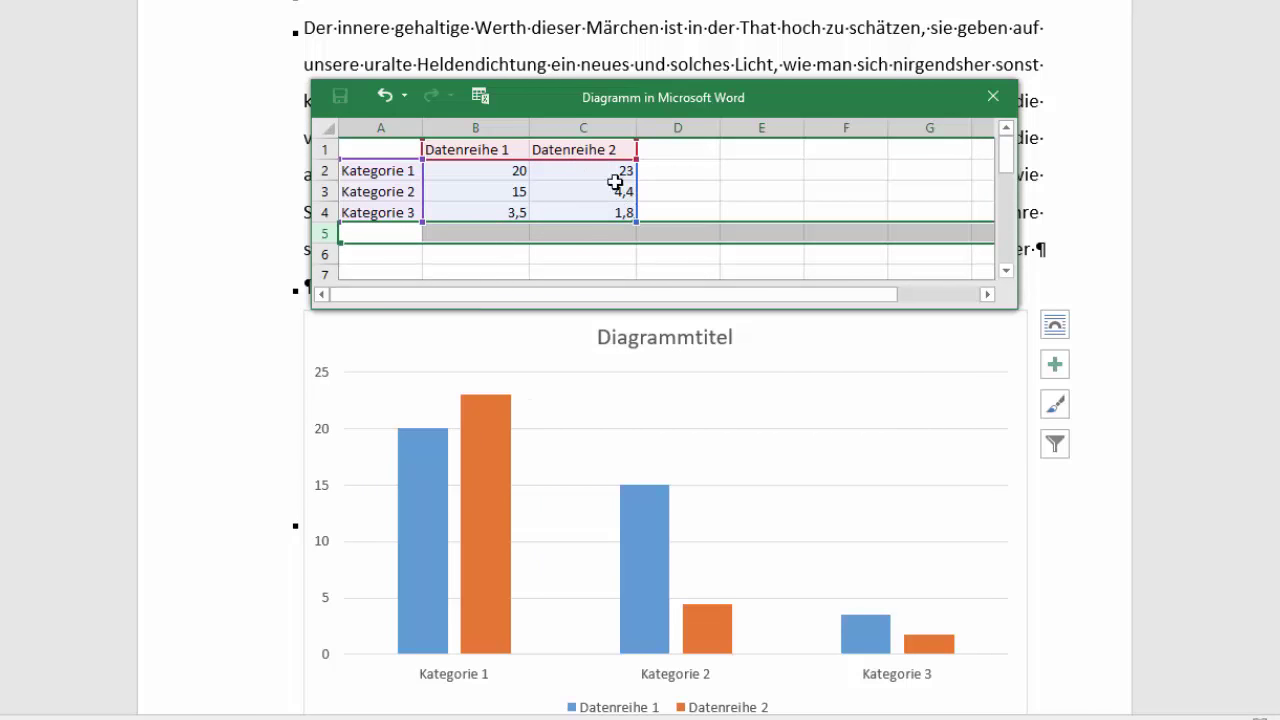
Rename the first series in cell B1 from Datenreihe 1 to Wels
{"action": "double_click", "coordinate": [503, 149]}
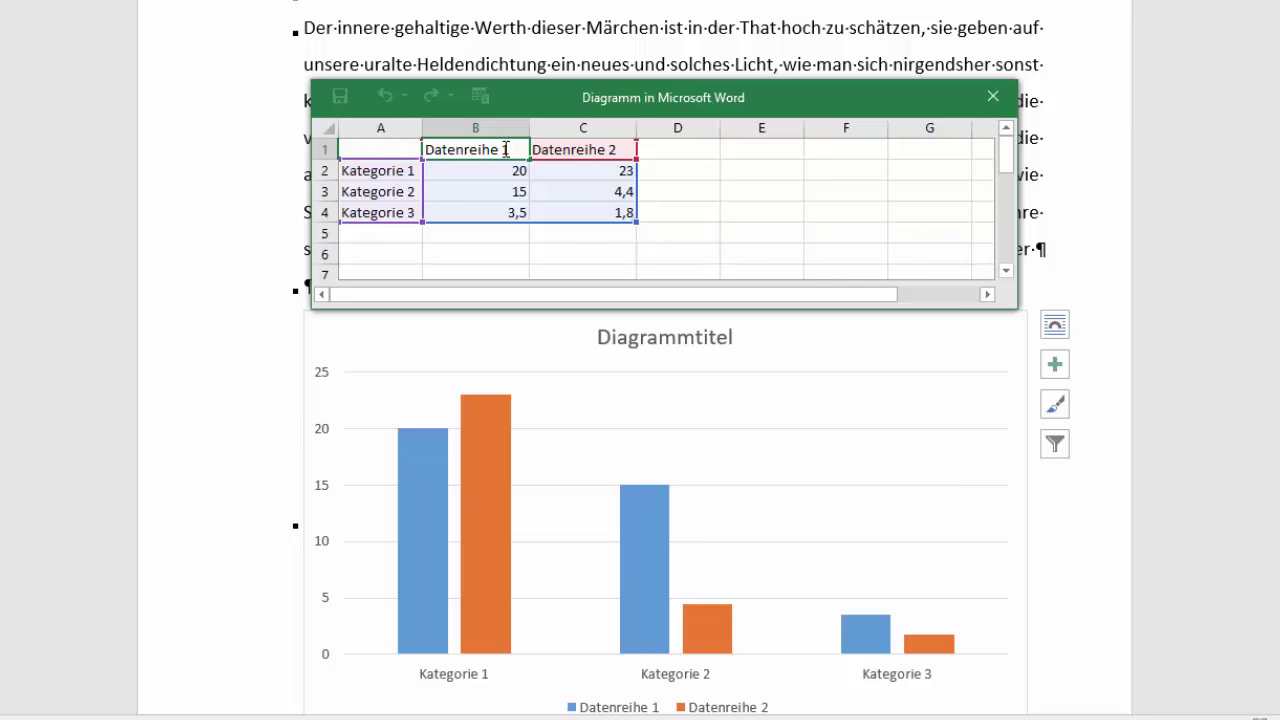
{"action": "key", "text": "BackSpace"}
{"action": "key", "text": "BackSpace"}
{"action": "key", "text": "BackSpace"}
{"action": "key", "text": "BackSpace"}
{"action": "key", "text": "BackSpace"}
{"action": "key", "text": "BackSpace"}
{"action": "key", "text": "BackSpace"}
{"action": "key", "text": "BackSpace"}
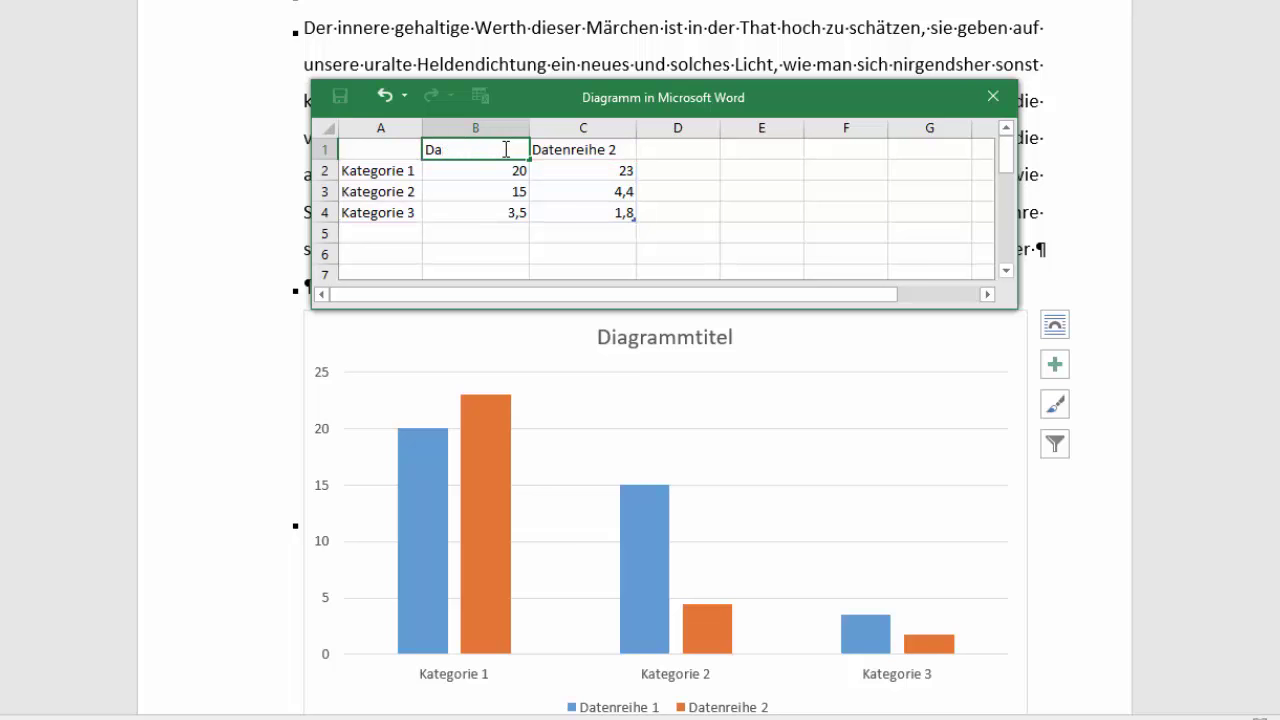
{"action": "key", "text": "BackSpace"}
{"action": "key", "text": "BackSpace"}
{"action": "type", "text": "We"}
{"action": "left_click", "coordinate": [593, 155]}
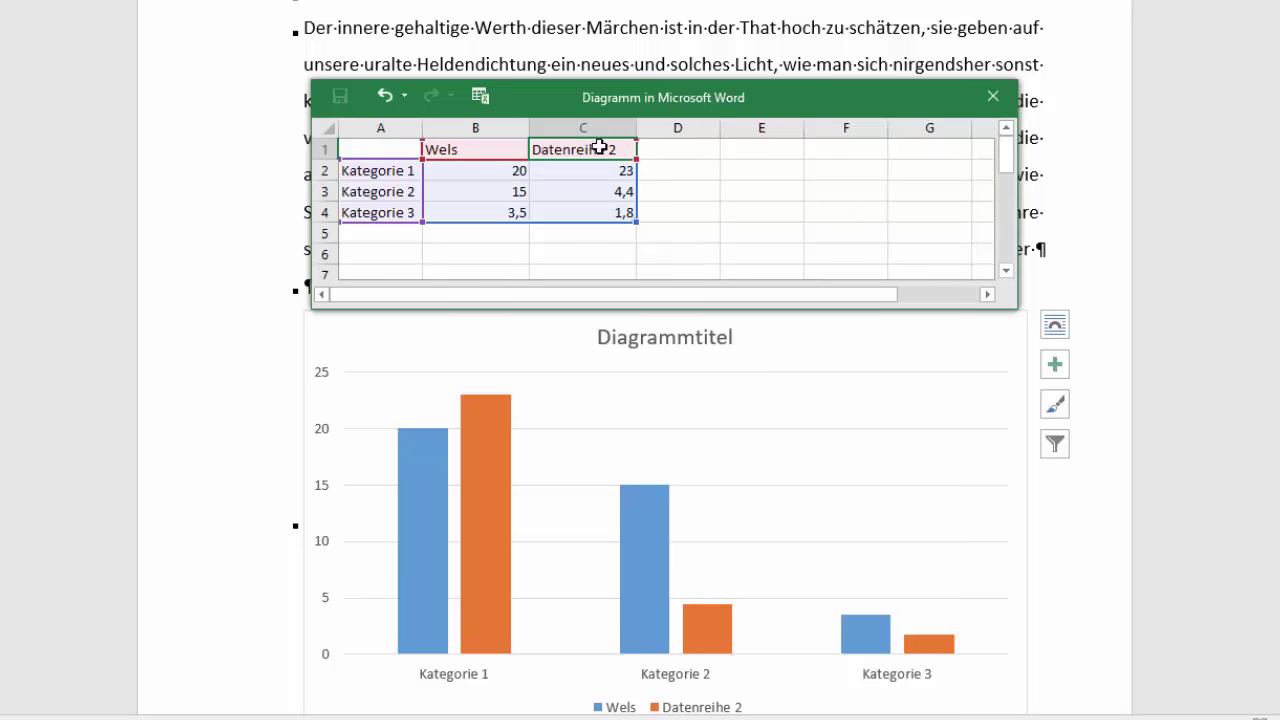
Rename the second series in cell C1 from Datenreihe 2 to Linz
{"action": "double_click", "coordinate": [598, 148]}
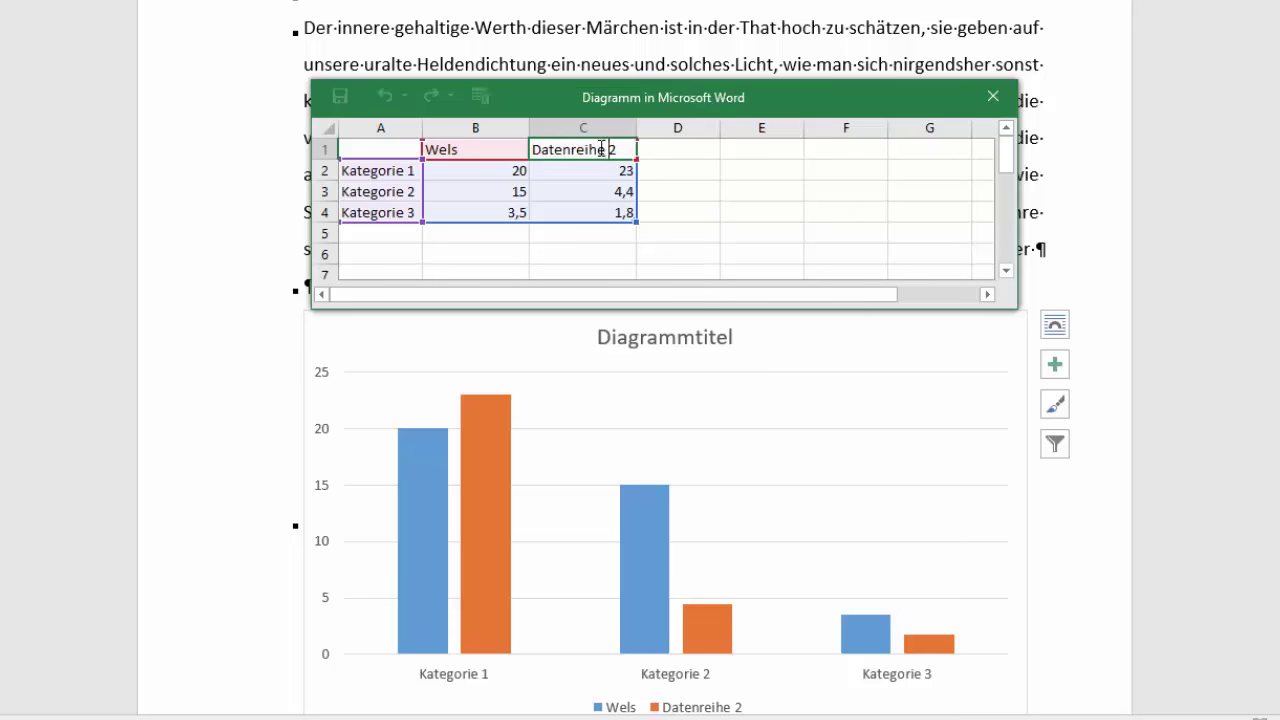
{"action": "key", "text": "BackSpace"}
{"action": "key", "text": "BackSpace"}
{"action": "key", "text": "BackSpace"}
{"action": "key", "text": "BackSpace"}
{"action": "key", "text": "BackSpace"}
{"action": "key", "text": "BackSpace"}
{"action": "key", "text": "BackSpace"}
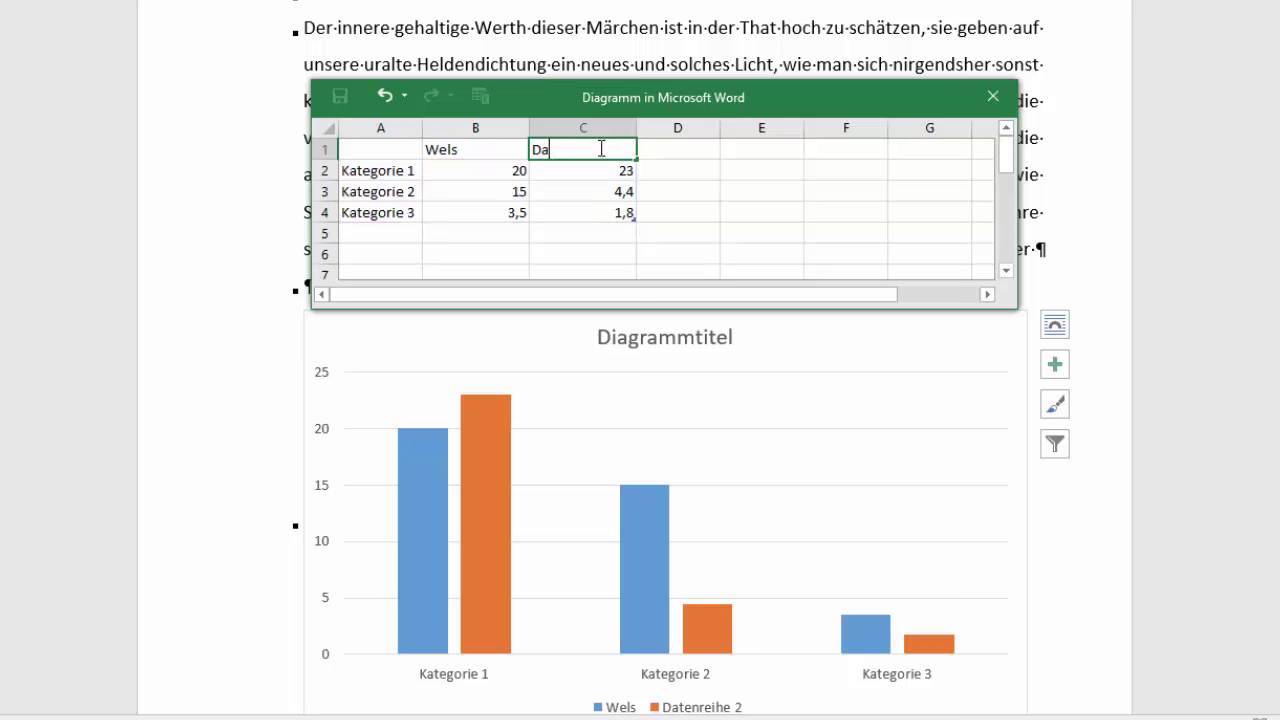
{"action": "type", "text": "Limn"}
{"action": "key", "text": "BackSpace"}
{"action": "key", "text": "BackSpace"}
{"action": "key", "text": "BackSpace"}
{"action": "type", "text": "nz"}
{"action": "key", "text": "Return"}
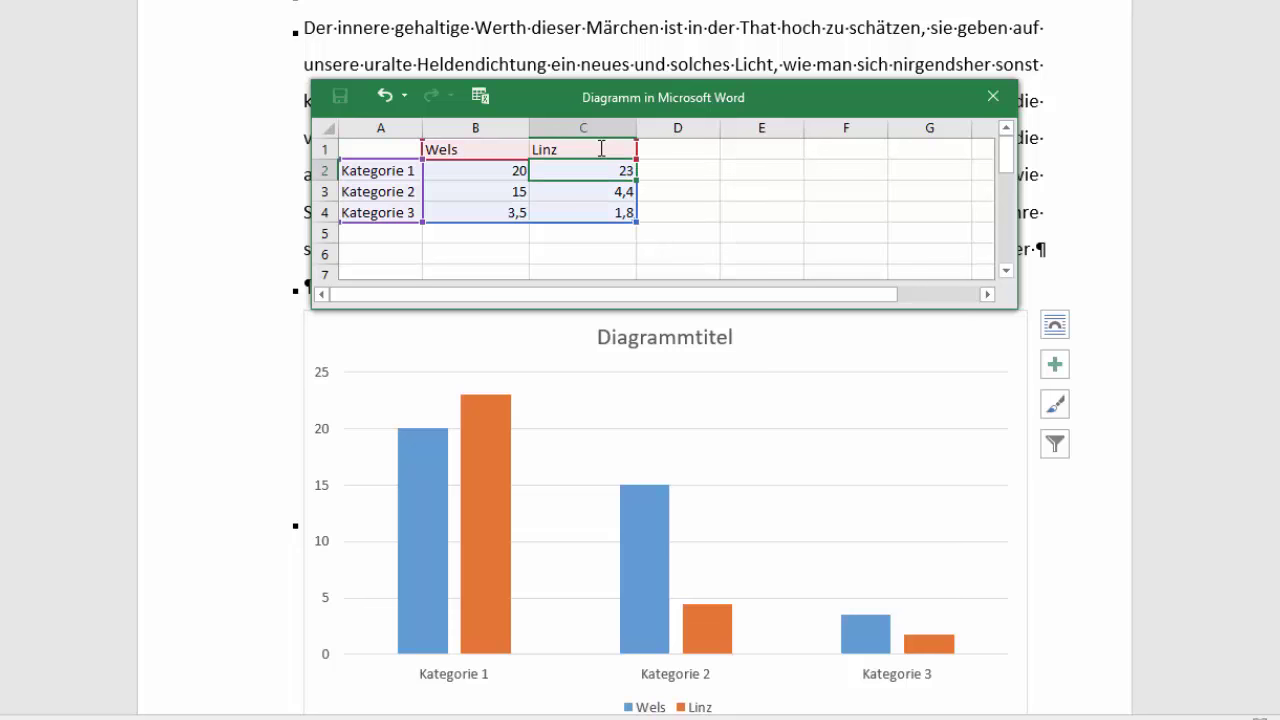
{"action": "left_click", "coordinate": [495, 179]}
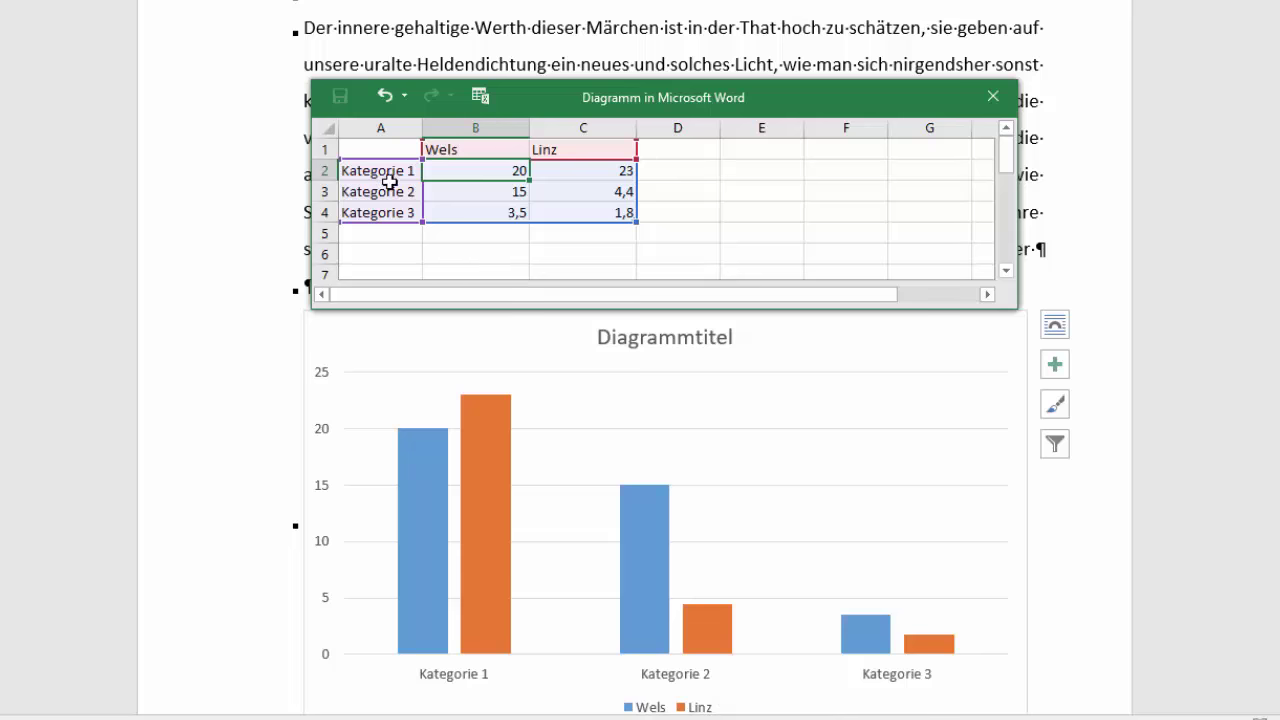
Replace the Kategorie 1–3 labels in cells A2–A4 with April, Mai and Juni
{"action": "double_click", "coordinate": [387, 173]}
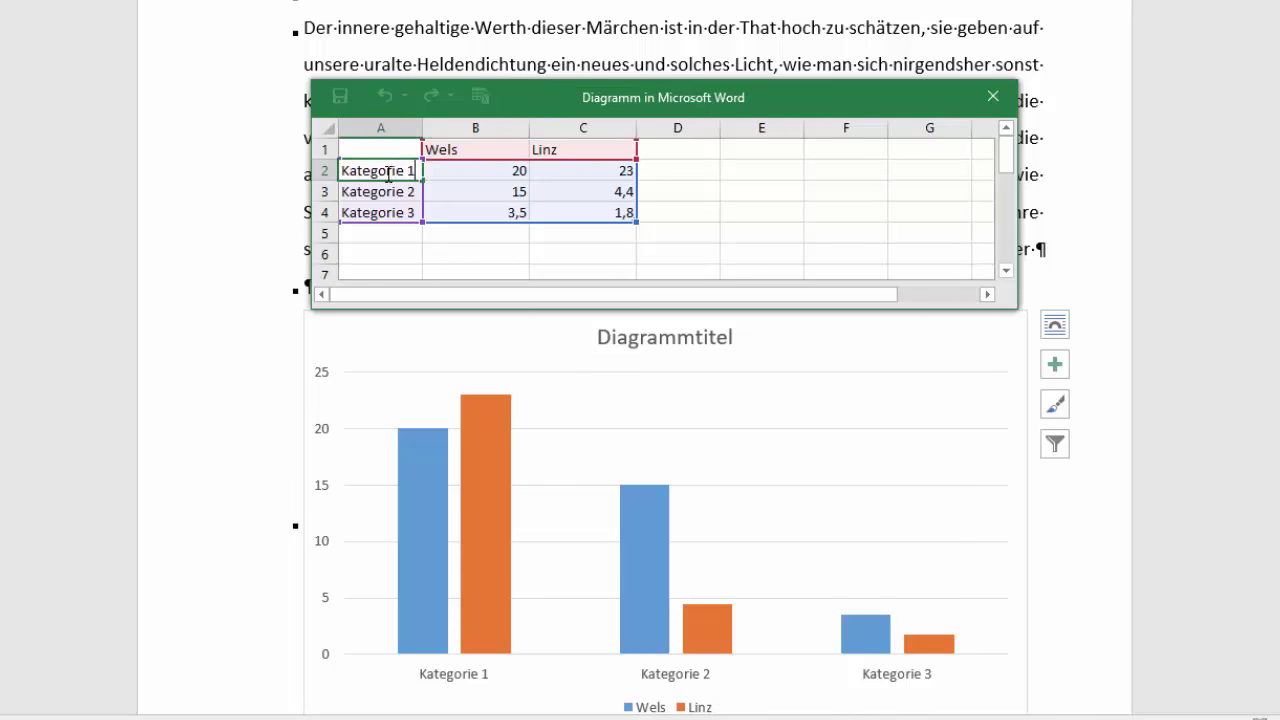
{"action": "key", "text": "BackSpace"}
{"action": "key", "text": "BackSpace"}
{"action": "key", "text": "BackSpace"}
{"action": "key", "text": "BackSpace"}
{"action": "key", "text": "BackSpace"}
{"action": "type", "text": "April"}
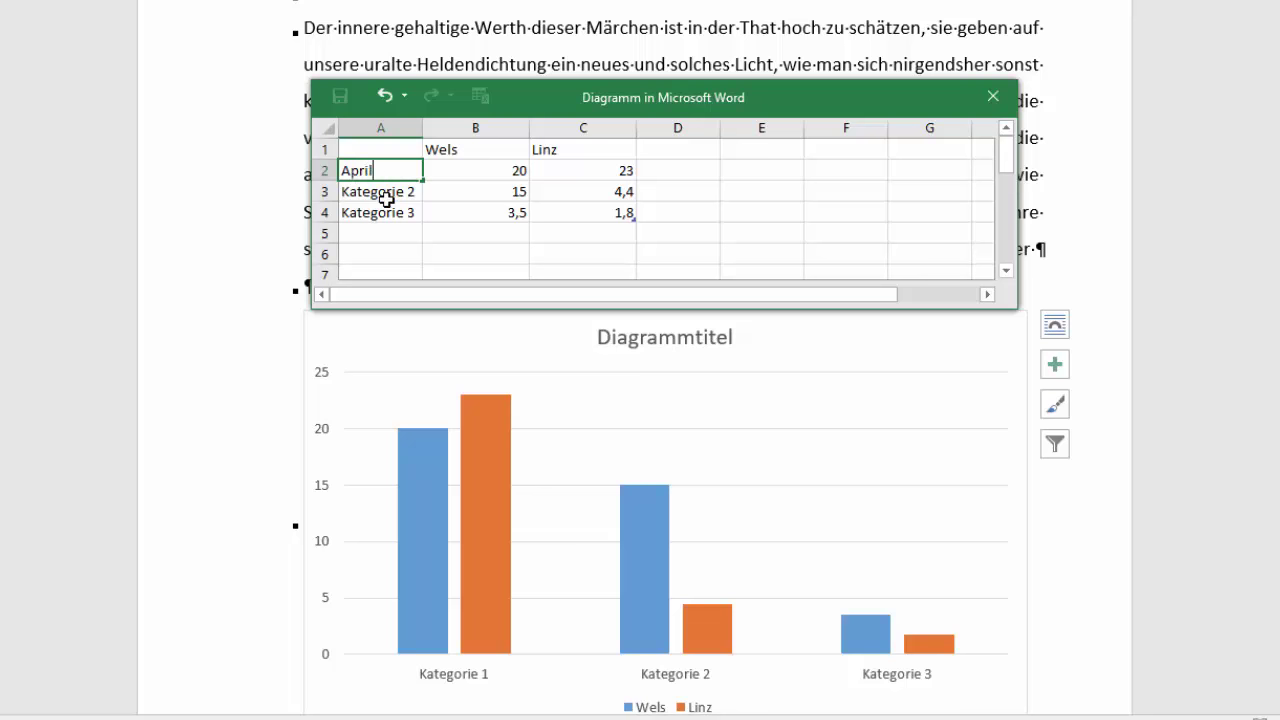
{"action": "left_click", "coordinate": [387, 195]}
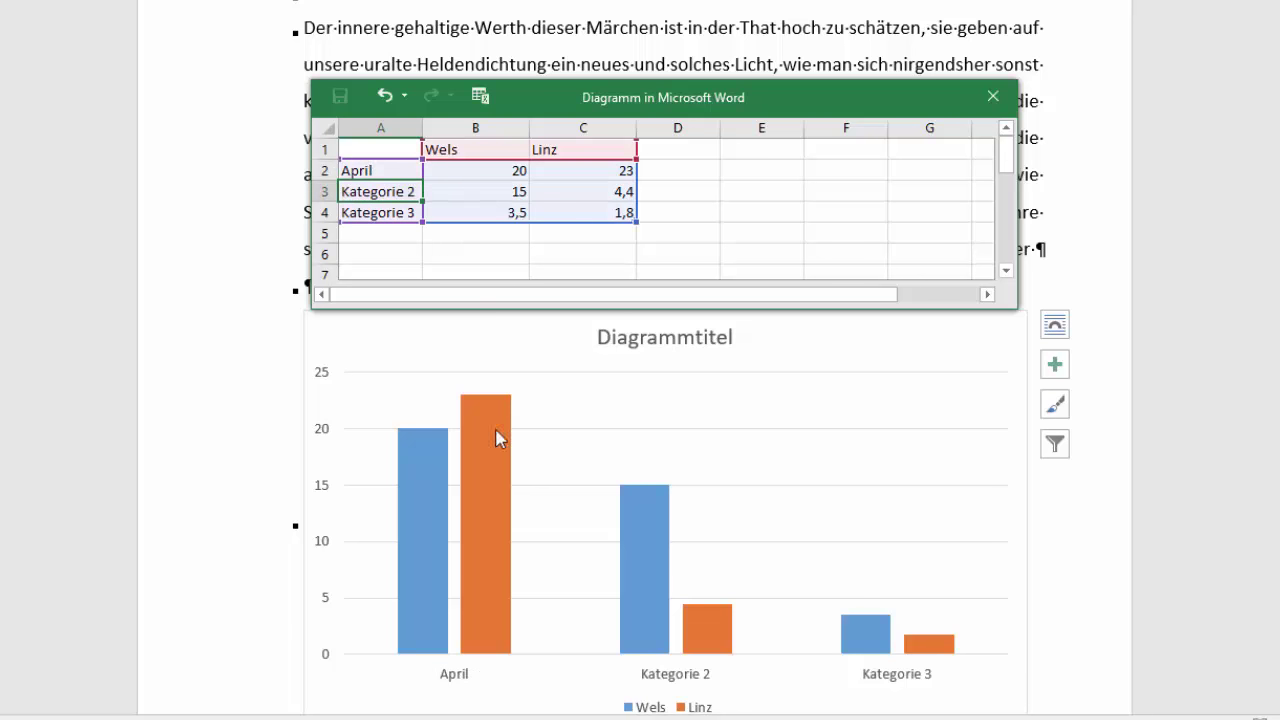
{"action": "double_click", "coordinate": [374, 196]}
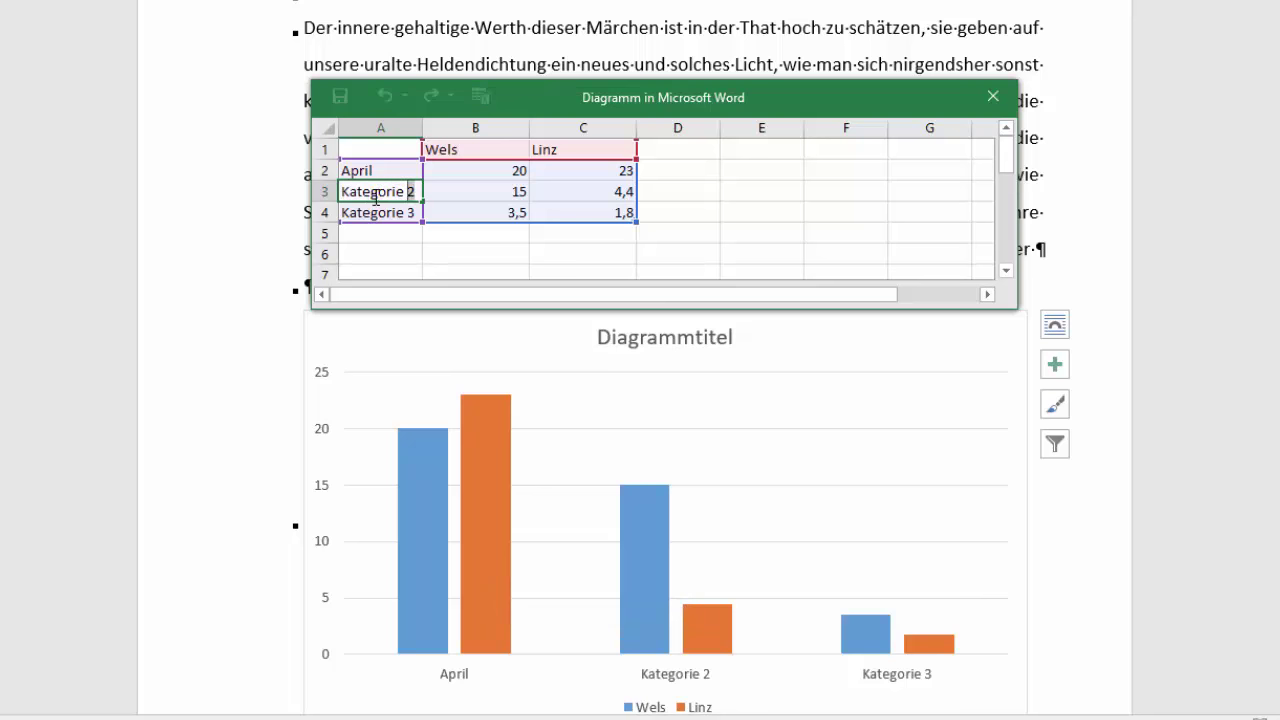
{"action": "key", "text": "shift+Home"}
{"action": "type", "text": "MAi"}
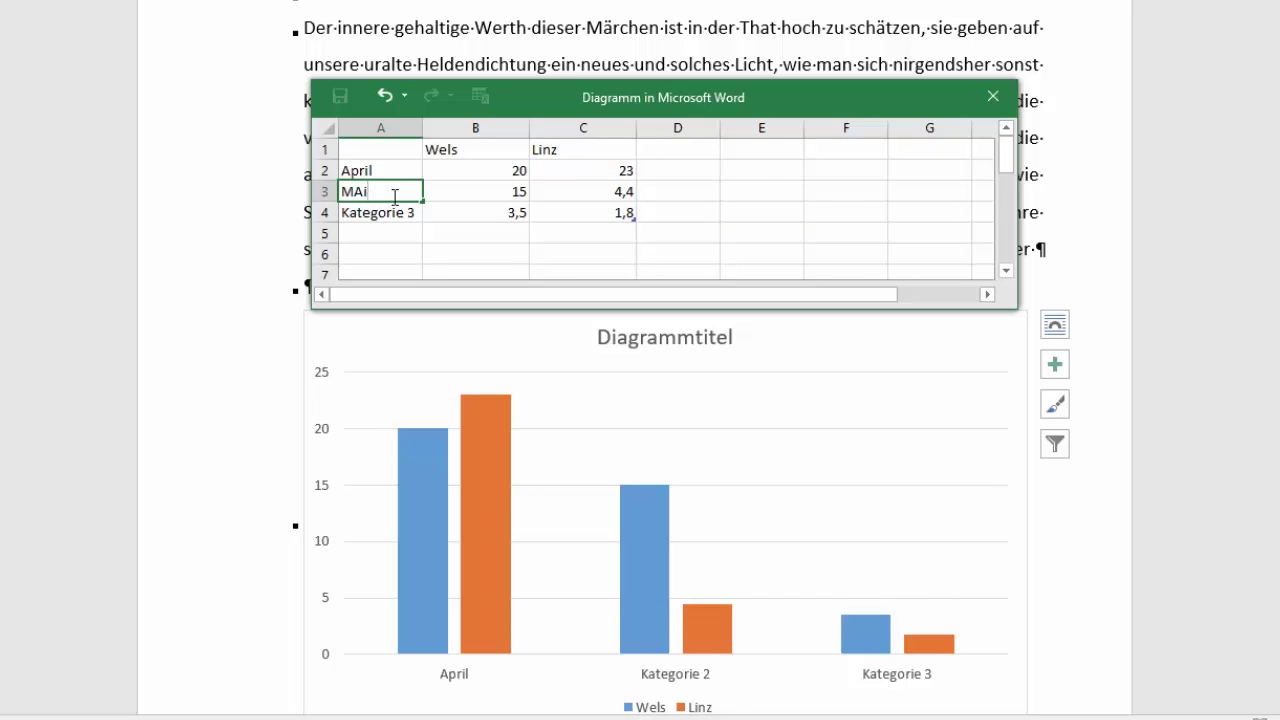
{"action": "key", "text": "Return"}
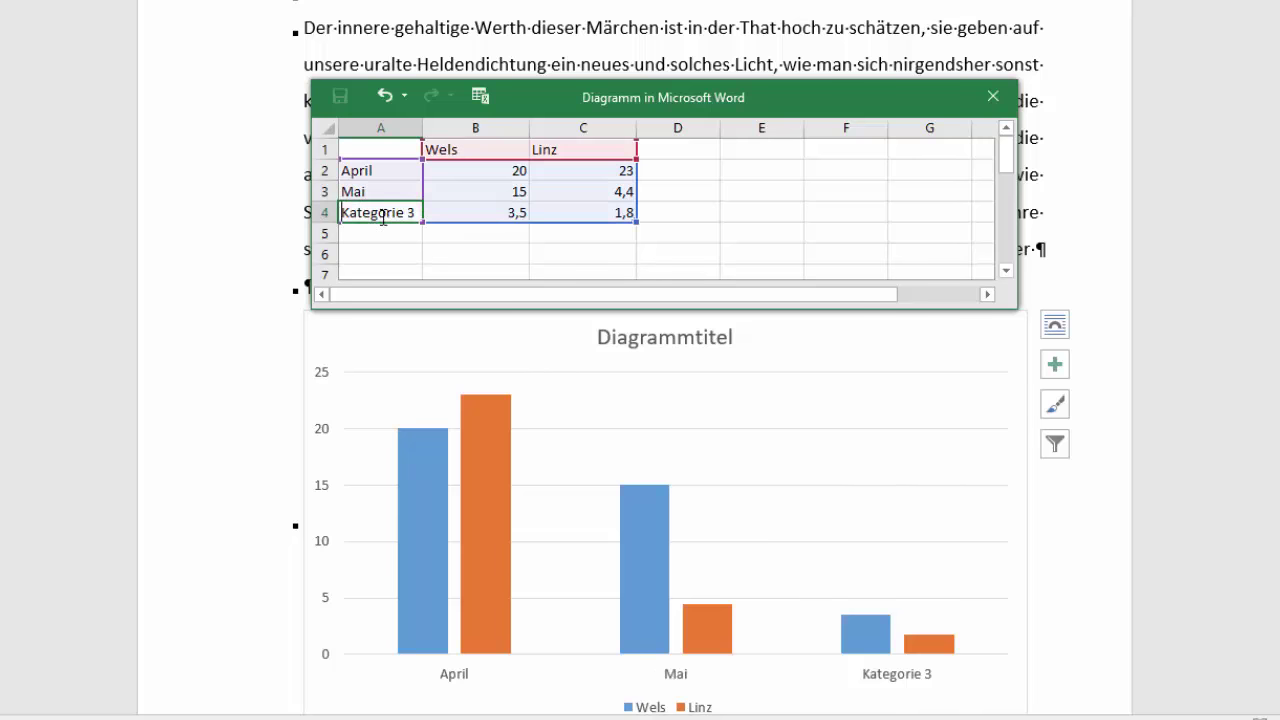
{"action": "double_click", "coordinate": [379, 214]}
{"action": "key", "text": "shift+Home"}
{"action": "type", "text": "J"}
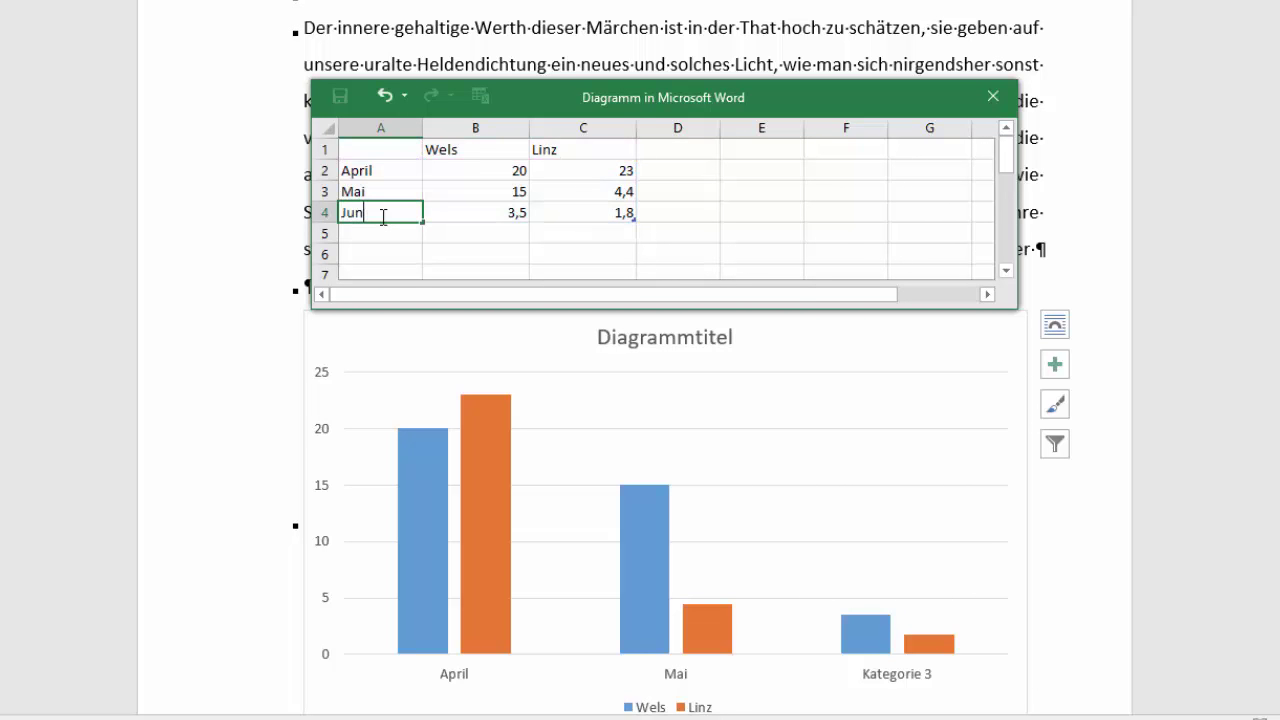
{"action": "left_click", "coordinate": [362, 172]}
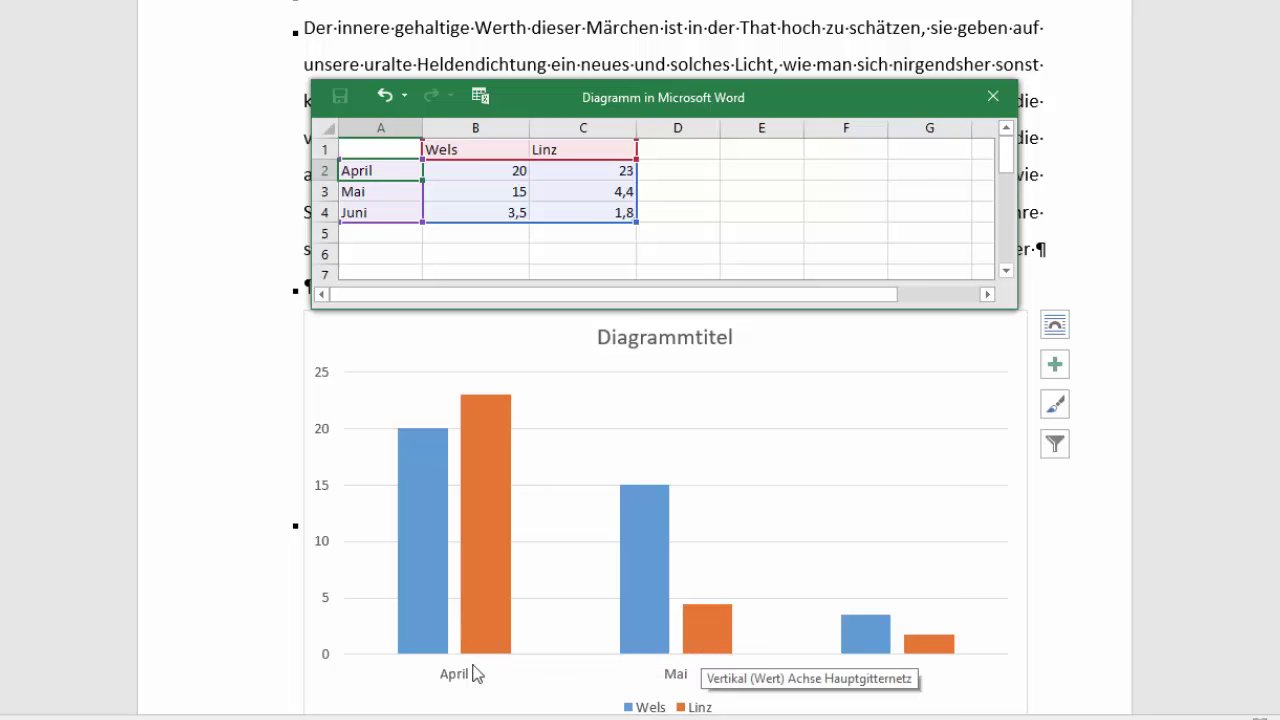
Replace the Diagrammtitel placeholder above the columns with the title Verkehrsmeldungen
{"action": "left_click", "coordinate": [686, 337]}
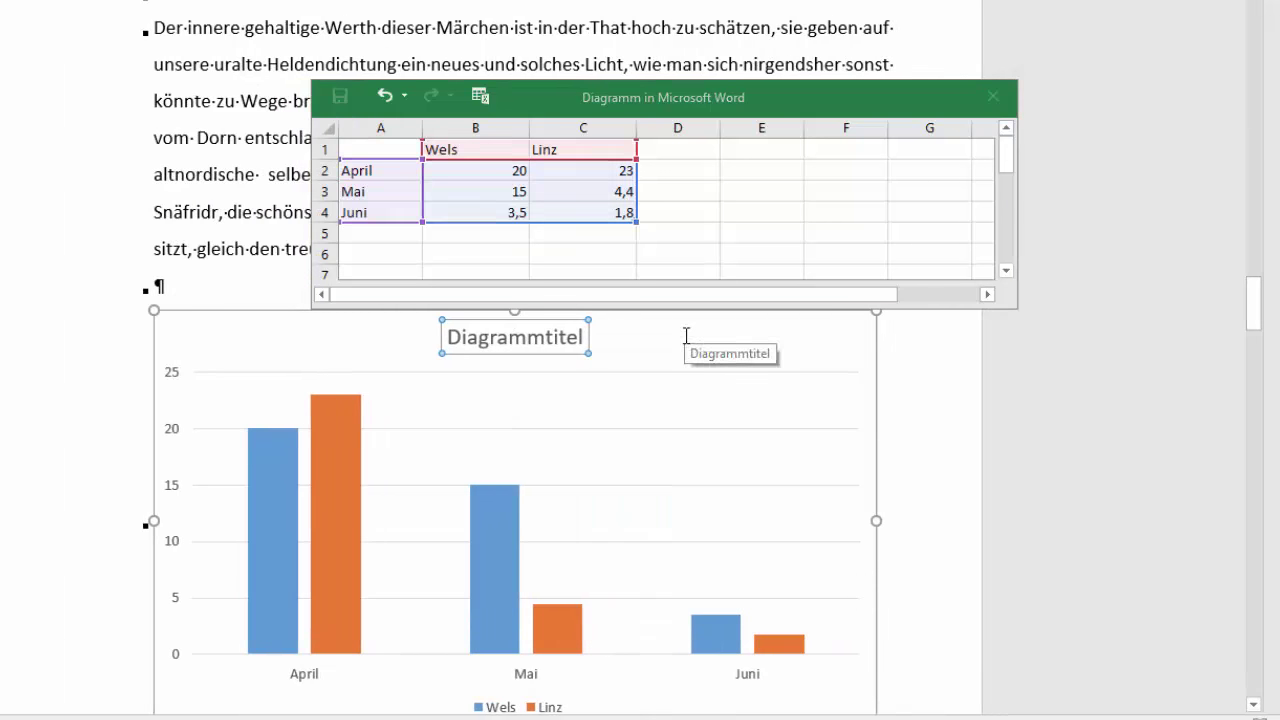
{"action": "left_click", "coordinate": [526, 340]}
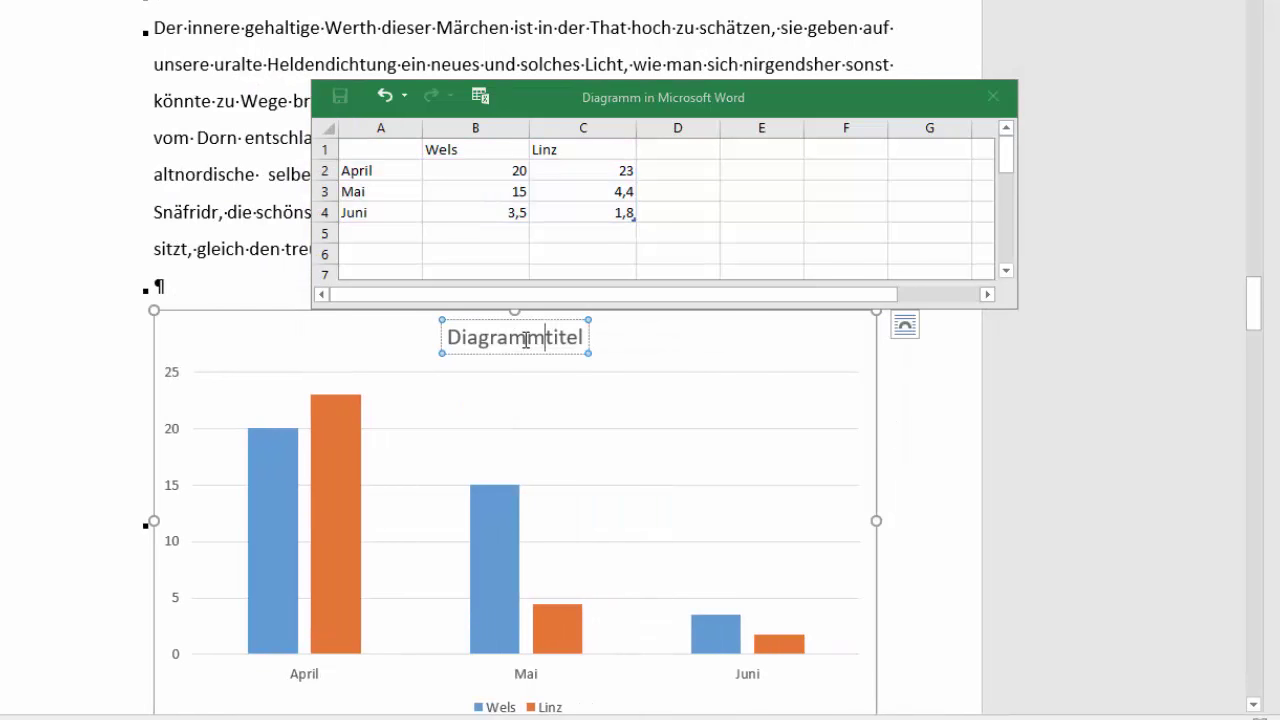
{"action": "key", "text": "End"}
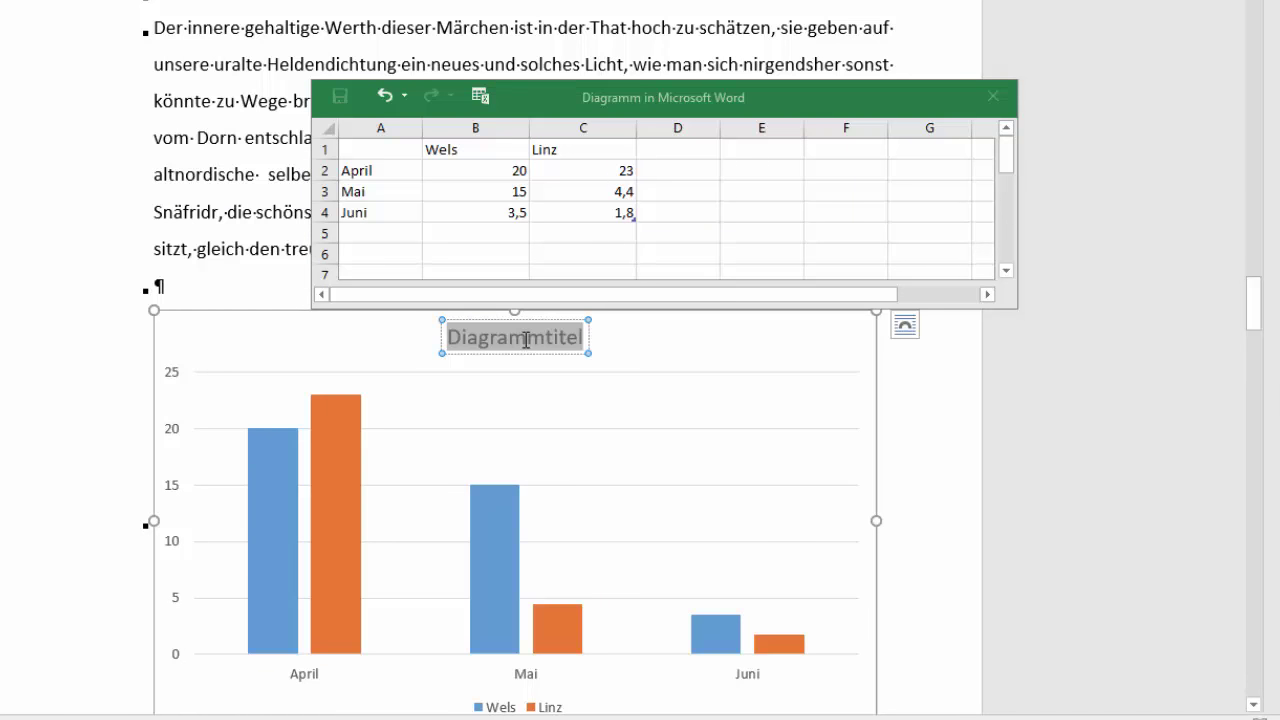
{"action": "type", "text": "Verkehrs"}
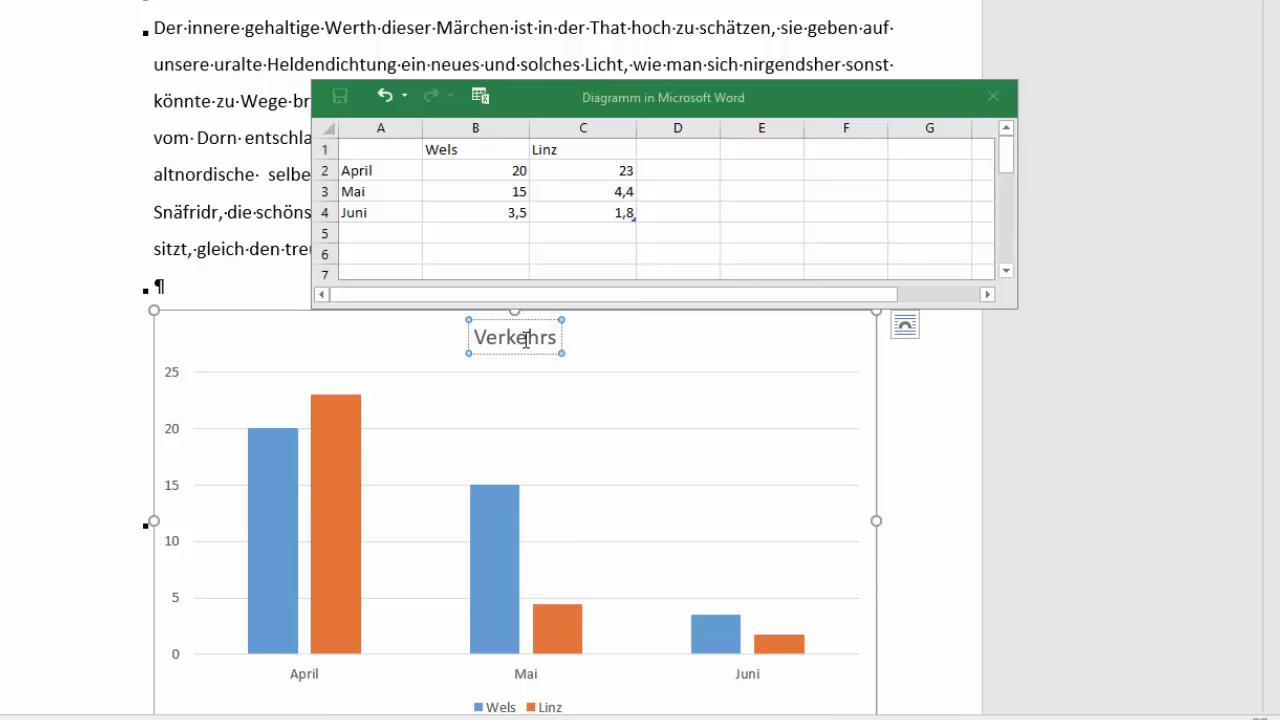
{"action": "type", "text": "s"}
{"action": "key", "text": "BackSpace"}
{"action": "type", "text": "me"}
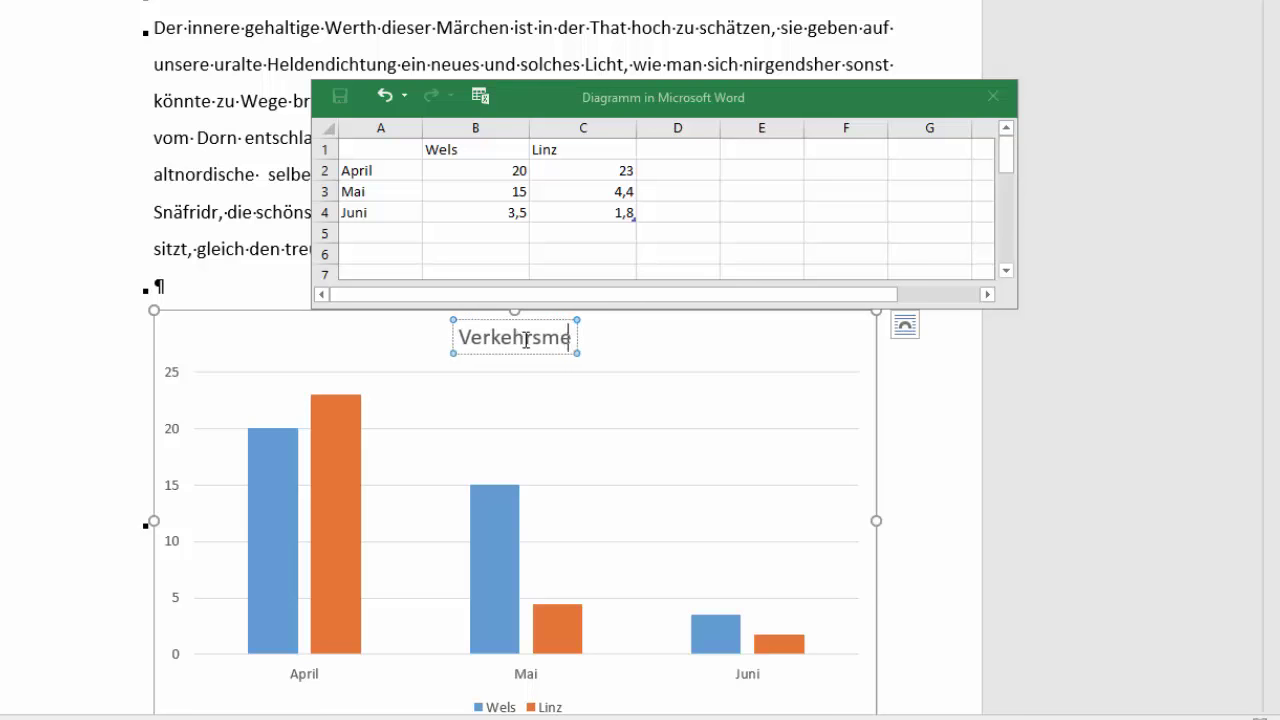
{"action": "type", "text": "ldungen"}
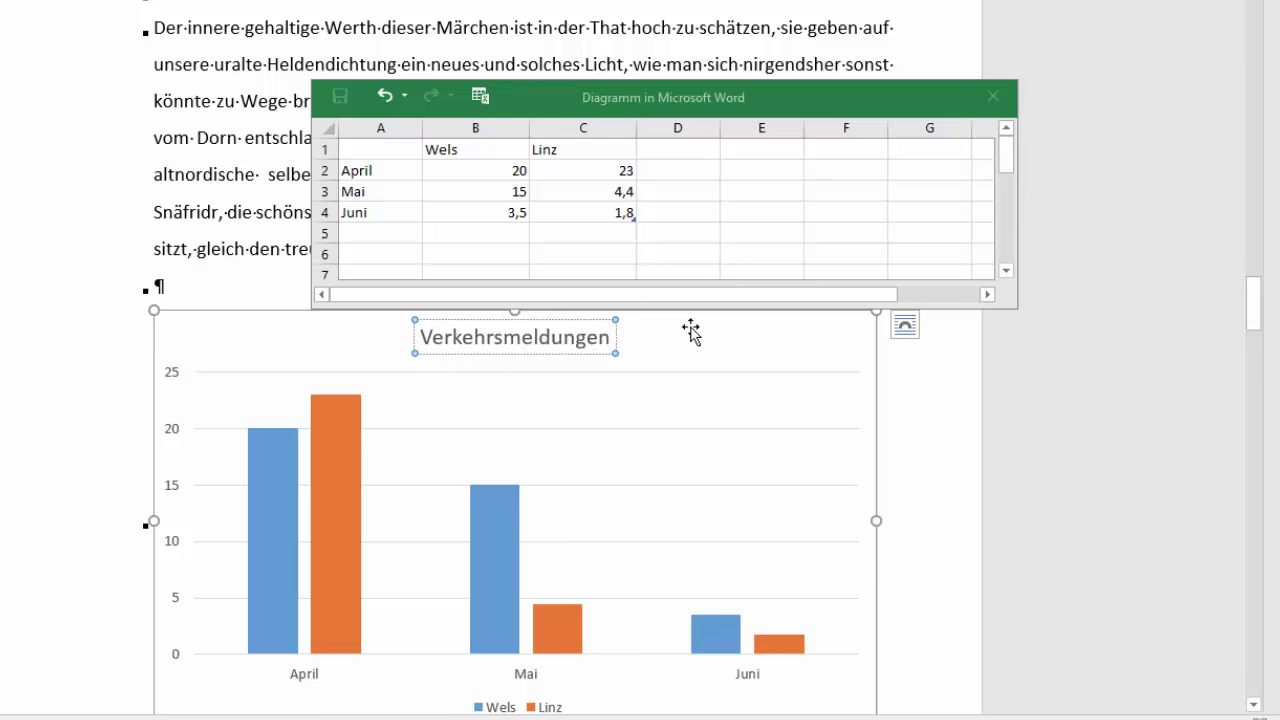
{"action": "left_click", "coordinate": [702, 340]}
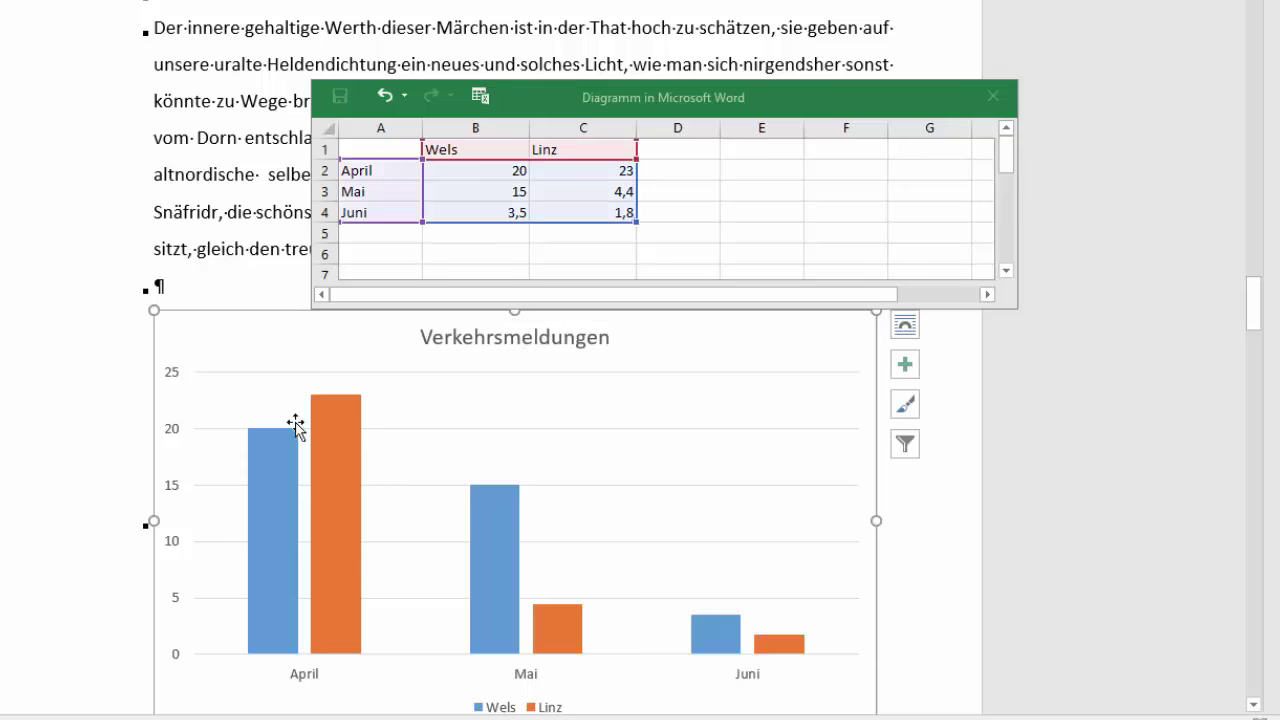
{"action": "mouse_move", "coordinate": [356, 407]}
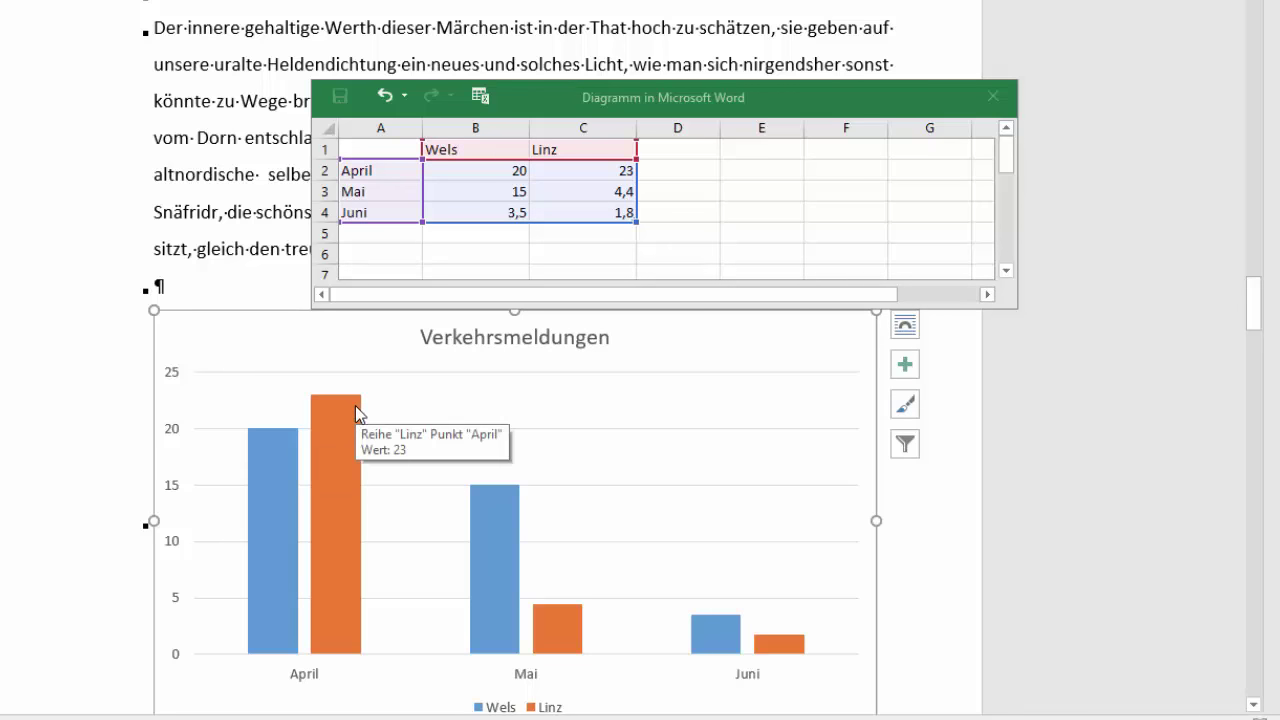